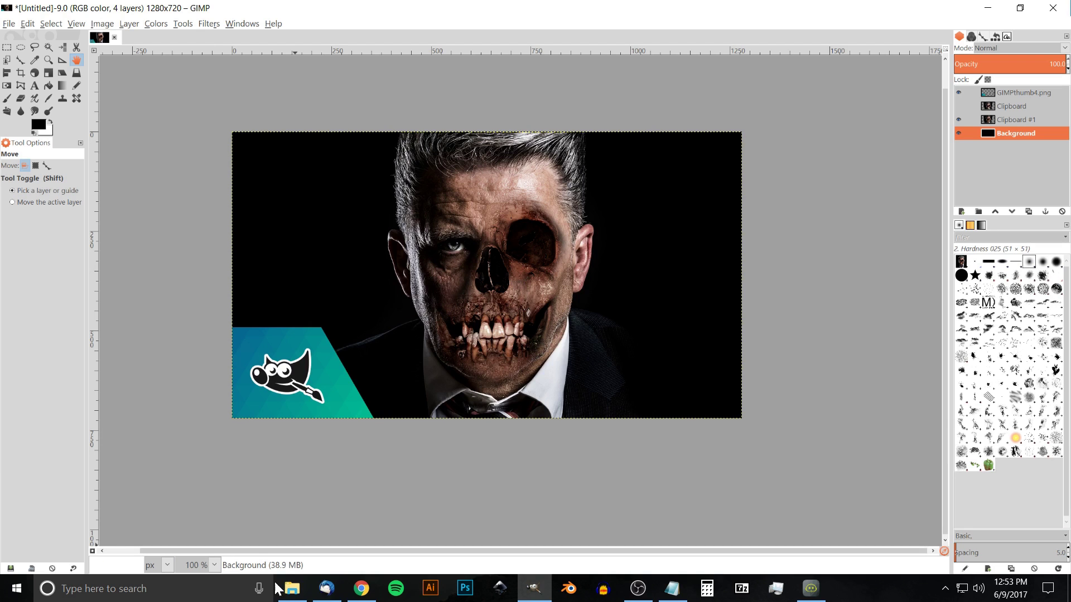
Open the portrait man-852766_1280.jpg from the Tutorials folder in GNU Image Manipulation Program.
left_click(292, 588)
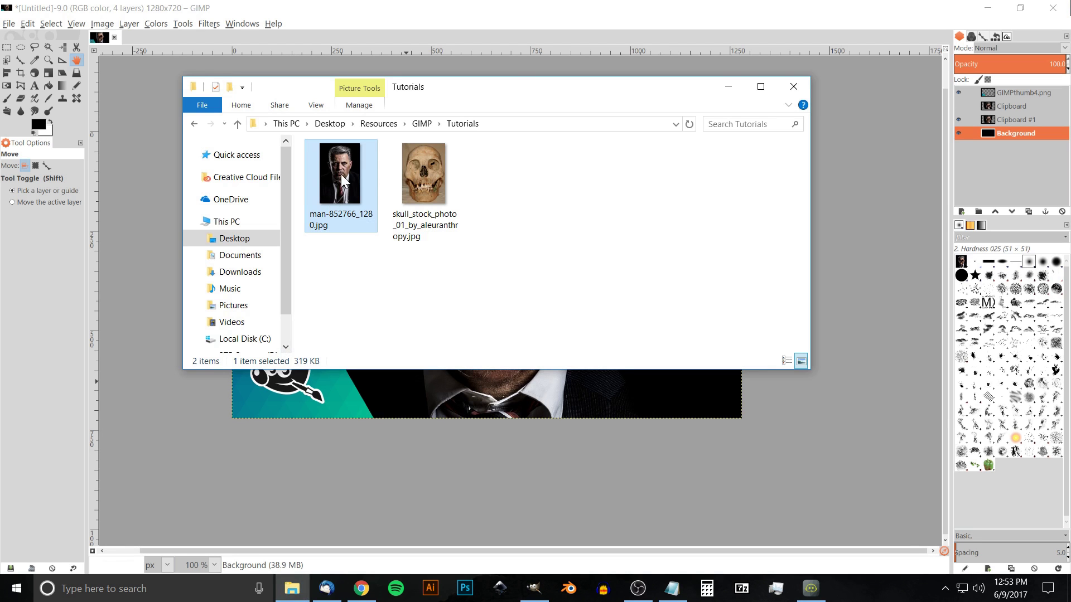
right_click(343, 168)
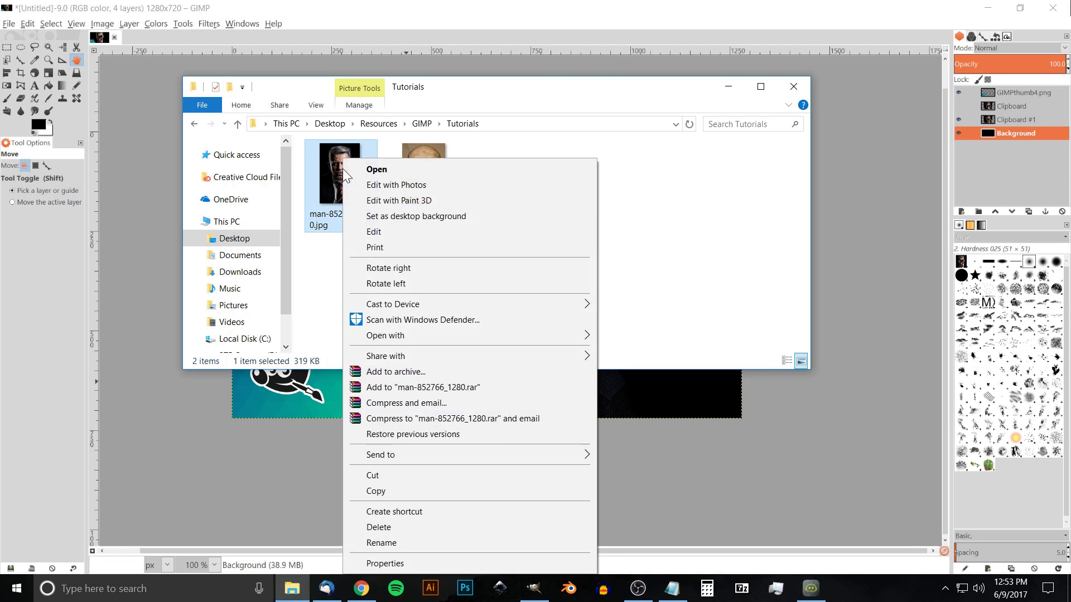
mouse_move(508, 337)
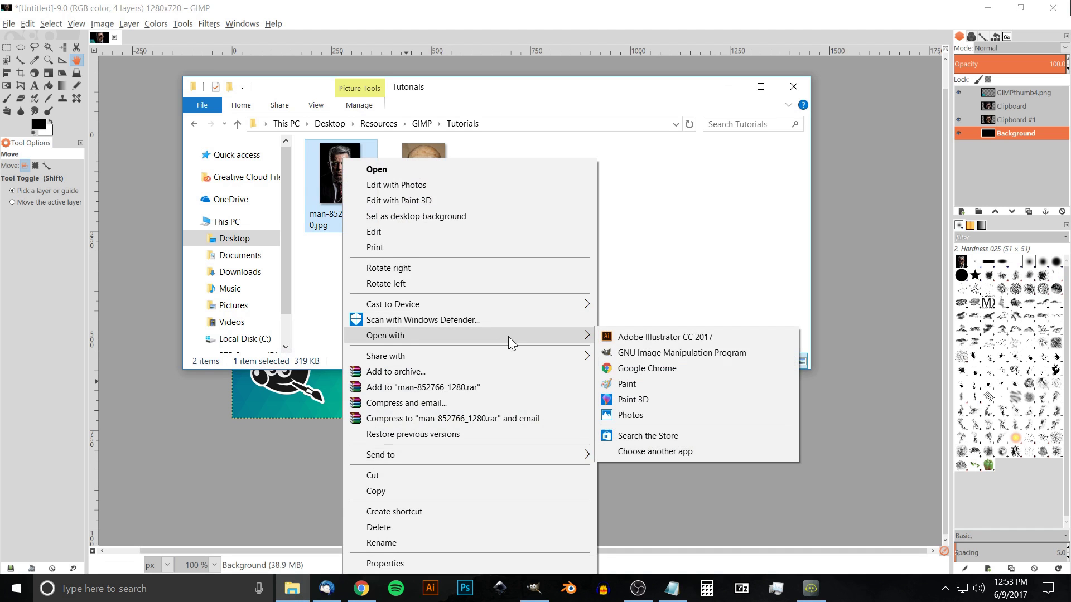
left_click(679, 350)
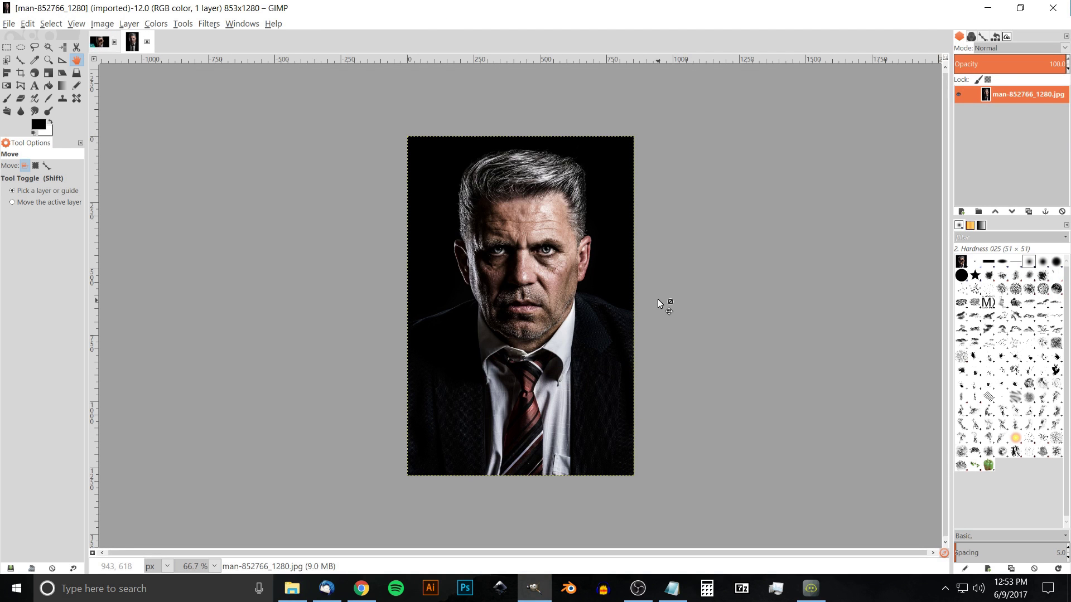
Open skull_stock_photo_01_by_aleuranthropy.jpg from the Tutorials folder in GNU Image Manipulation Program and put the folder window away.
left_click(292, 588)
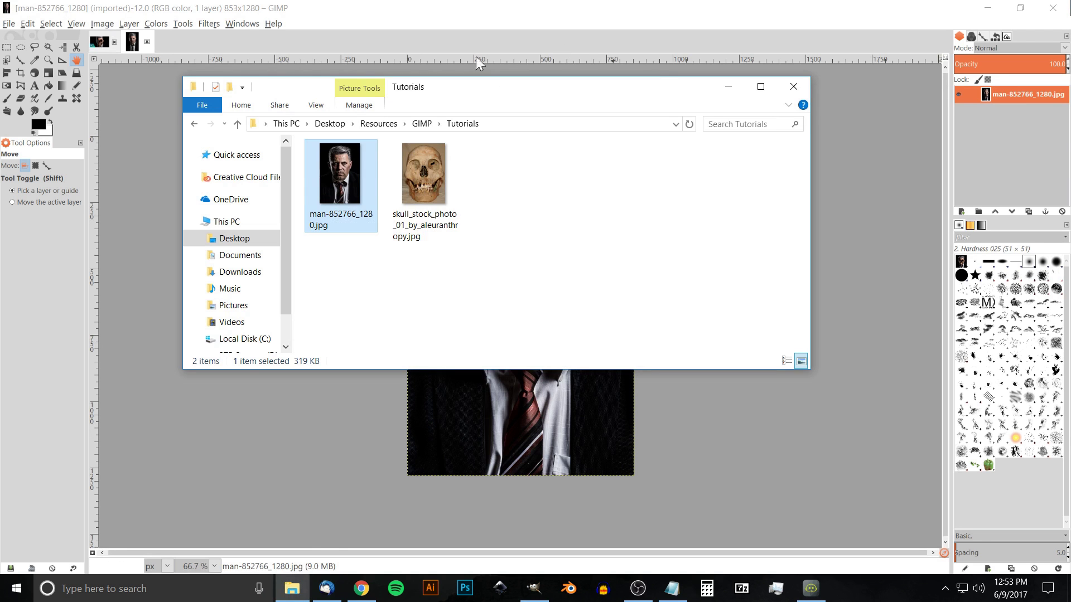
right_click(433, 165)
mouse_move(596, 334)
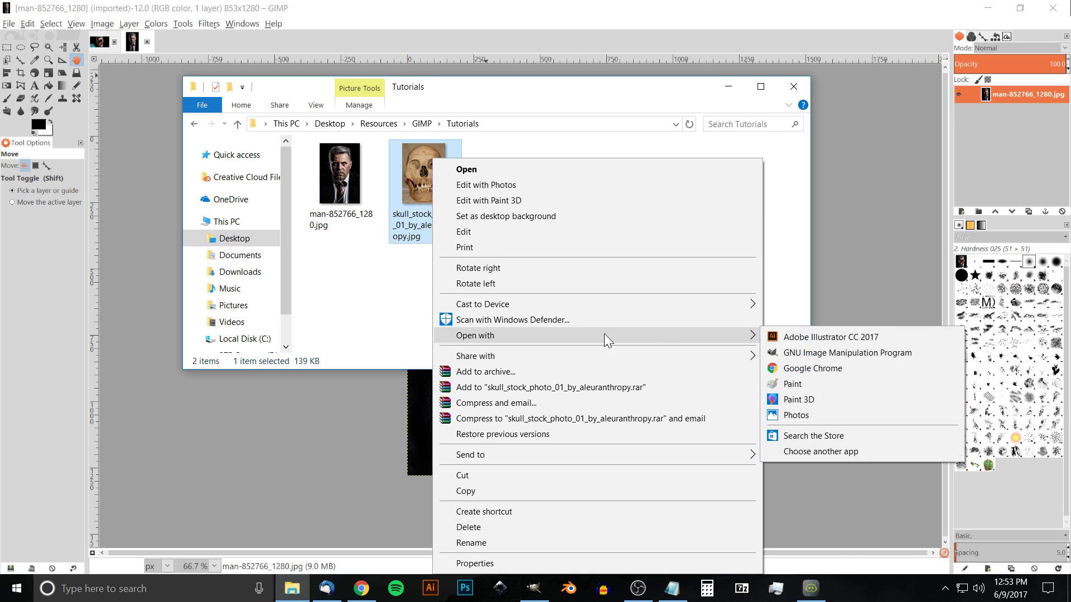
left_click(836, 353)
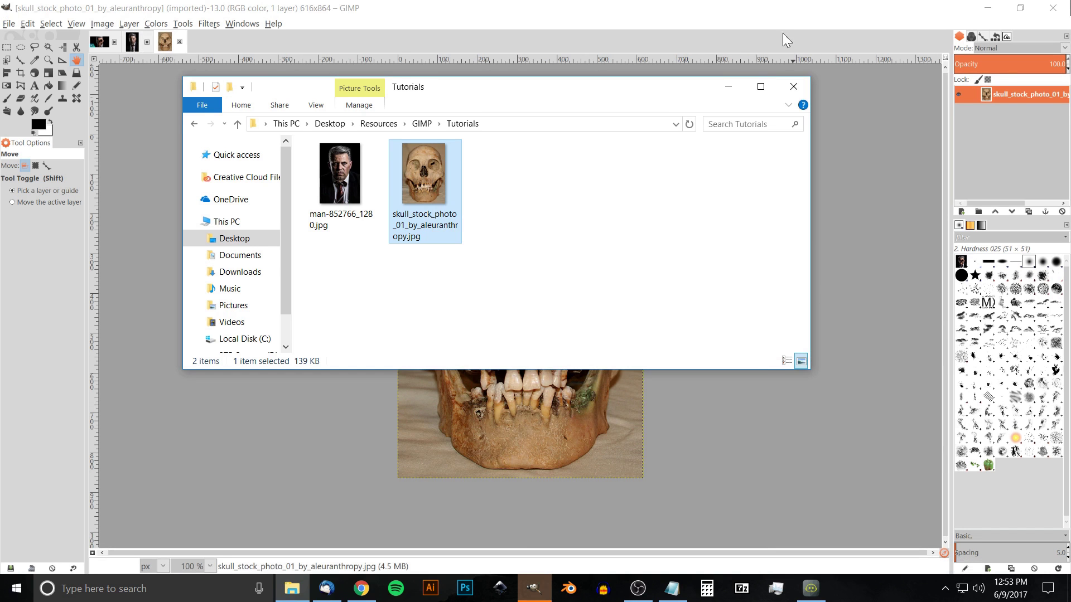
left_click(736, 87)
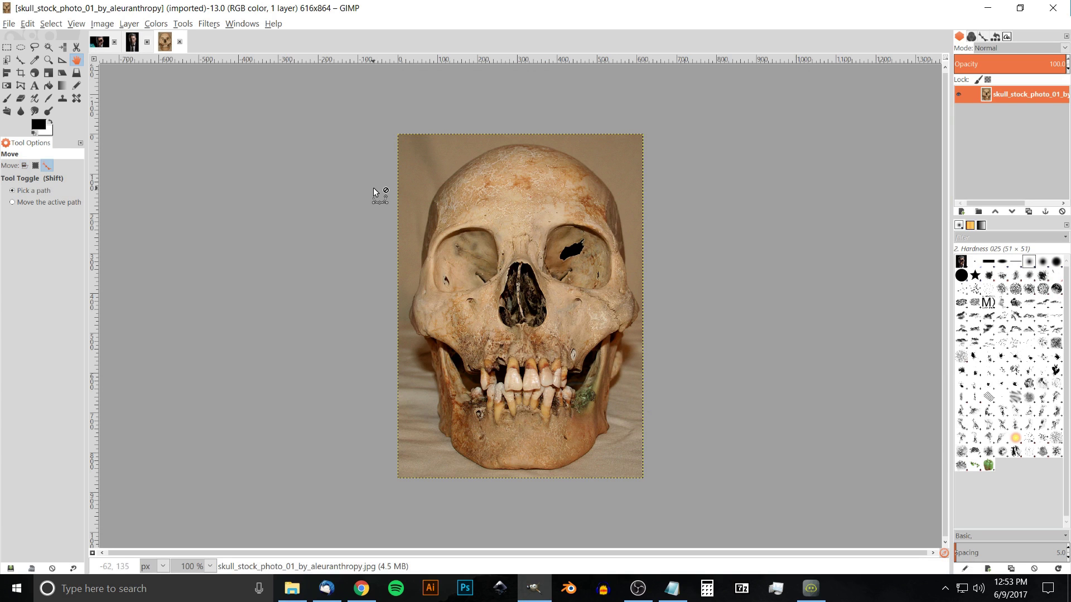
Copy the skull photo and paste it as a new layer into the man's portrait.
key("ctrl+c")
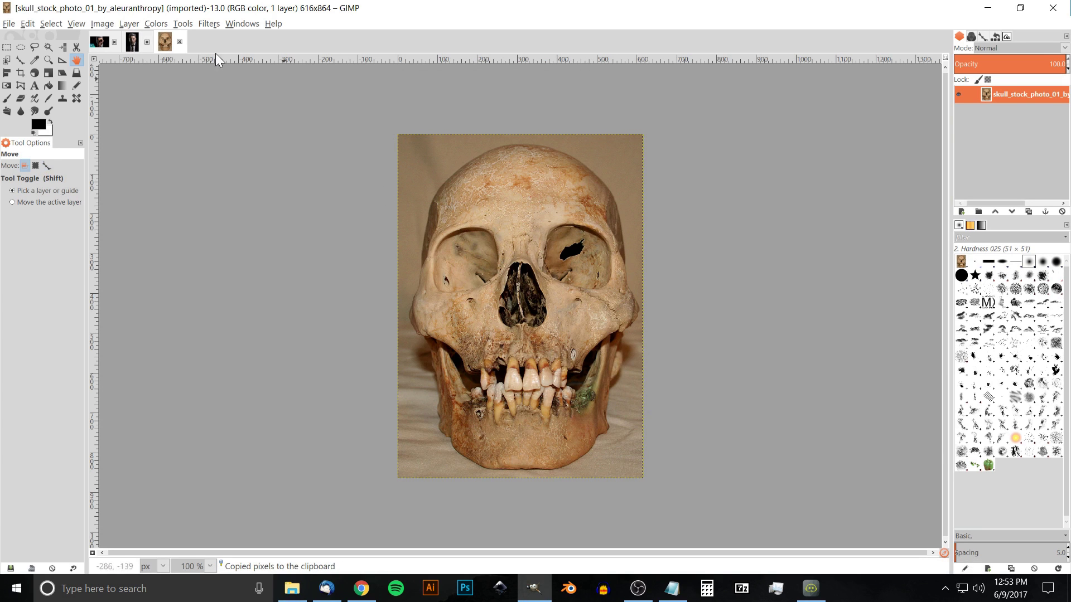
left_click(134, 41)
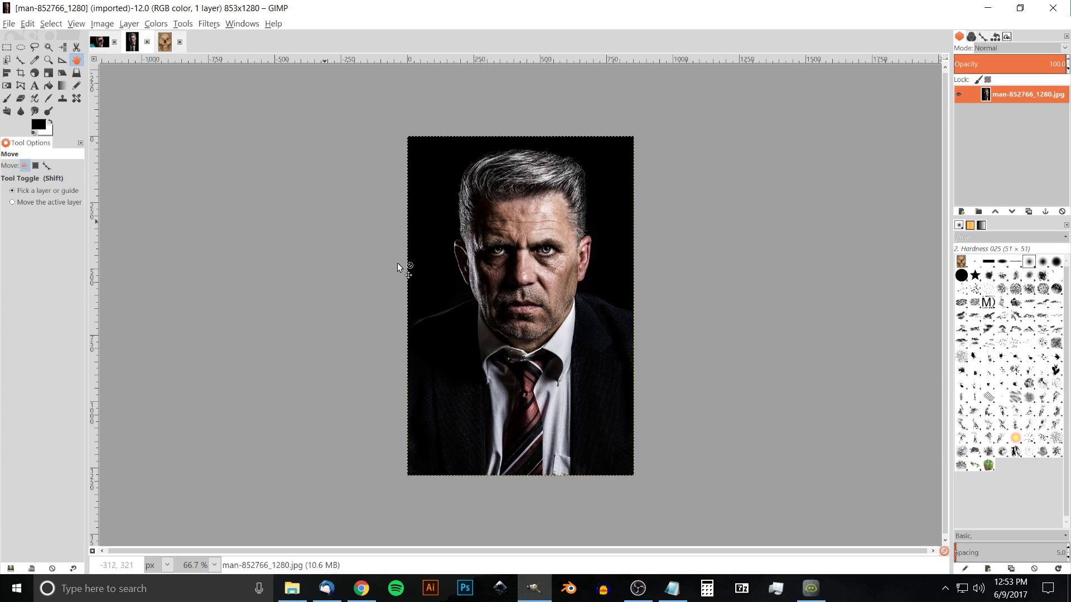
left_click(34, 23)
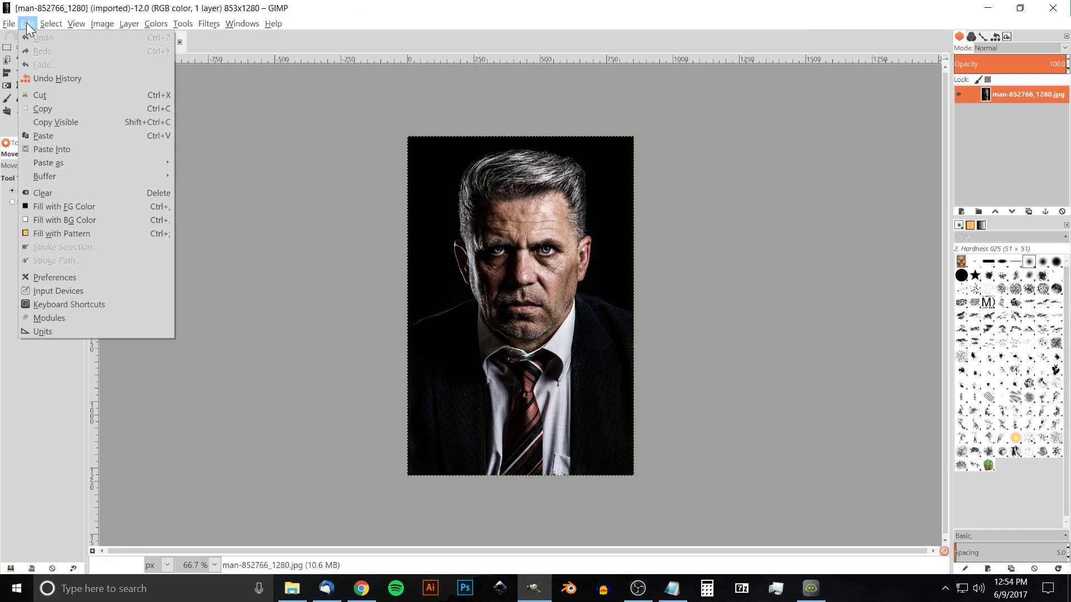
mouse_move(96, 163)
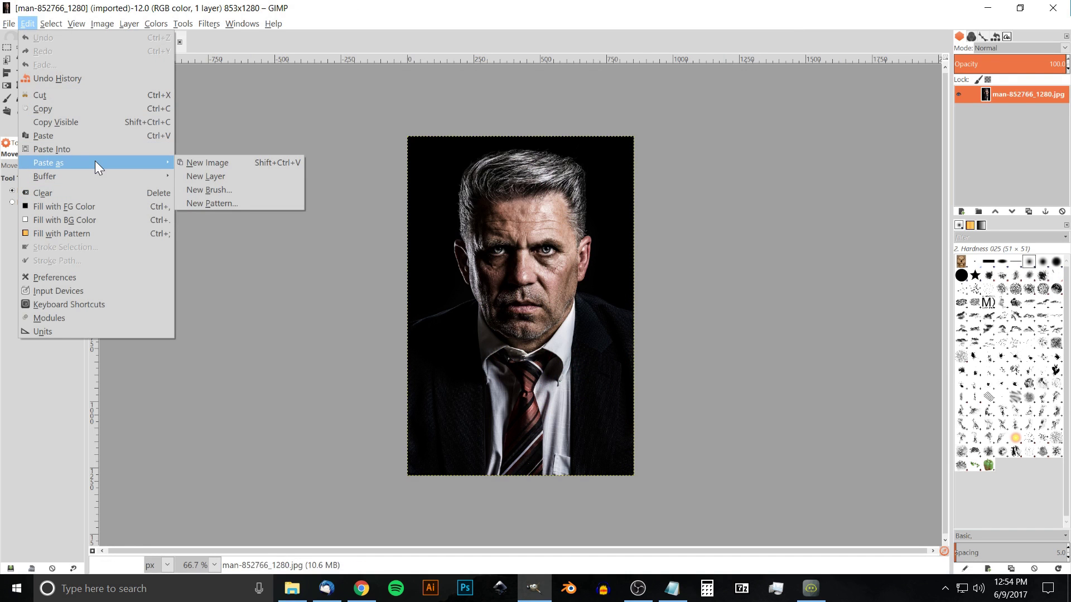
left_click(222, 176)
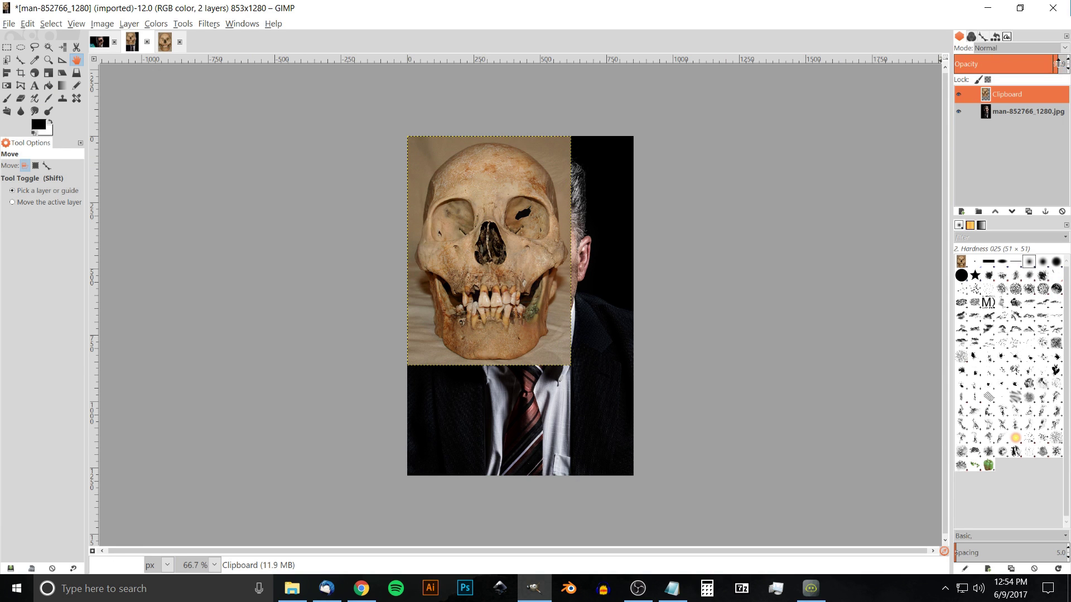
Lower the skull layer's opacity to about 60.6 and scale the layer down to about 497 × 698 px.
left_click_drag(1058, 63, 1021, 64)
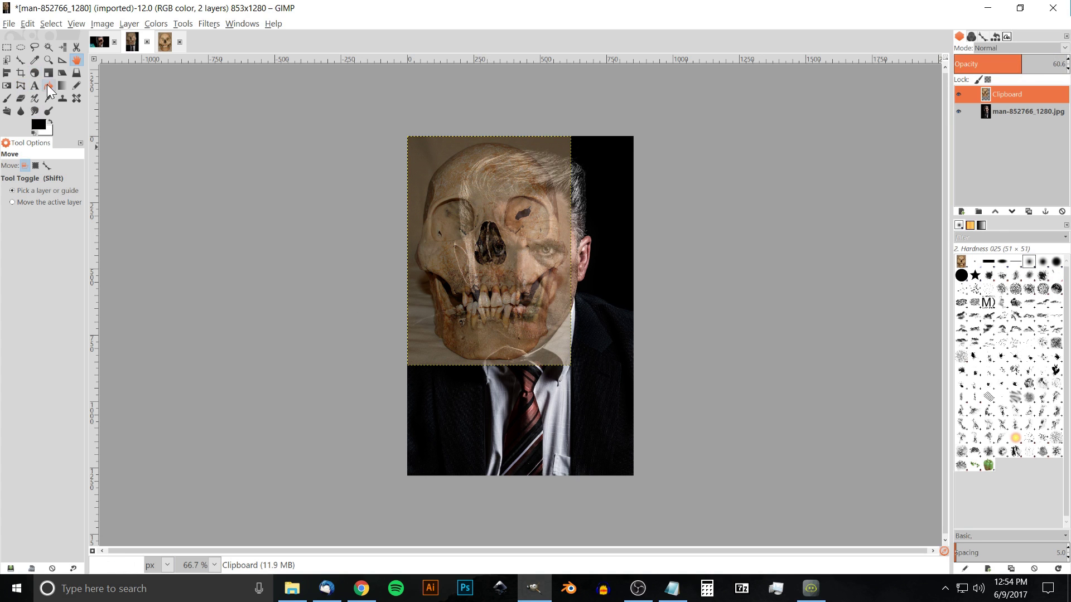
left_click(51, 72)
left_click(513, 237)
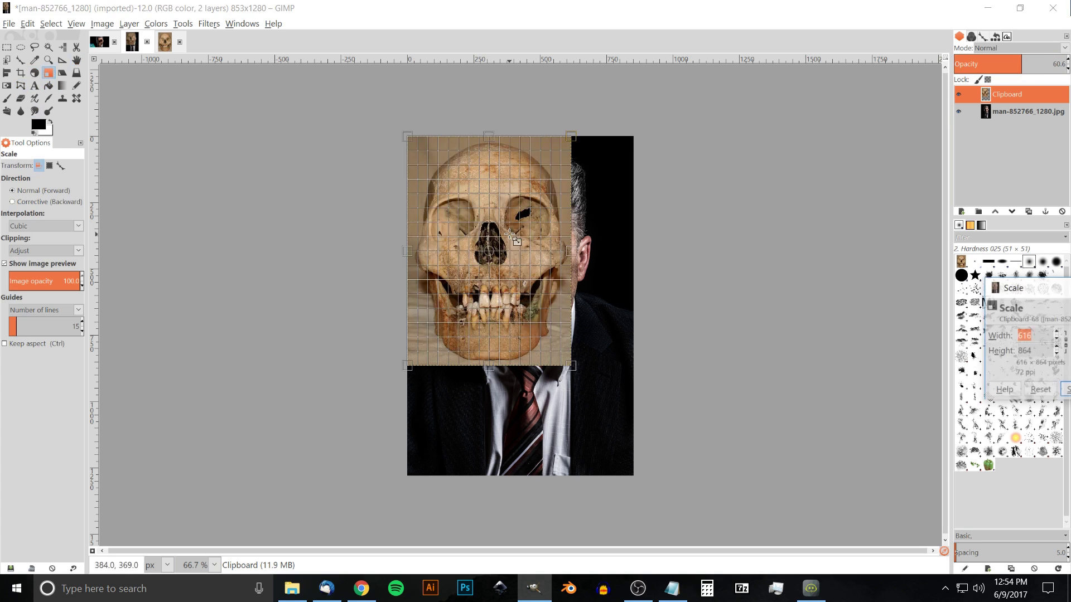
left_click_drag(571, 365, 546, 321)
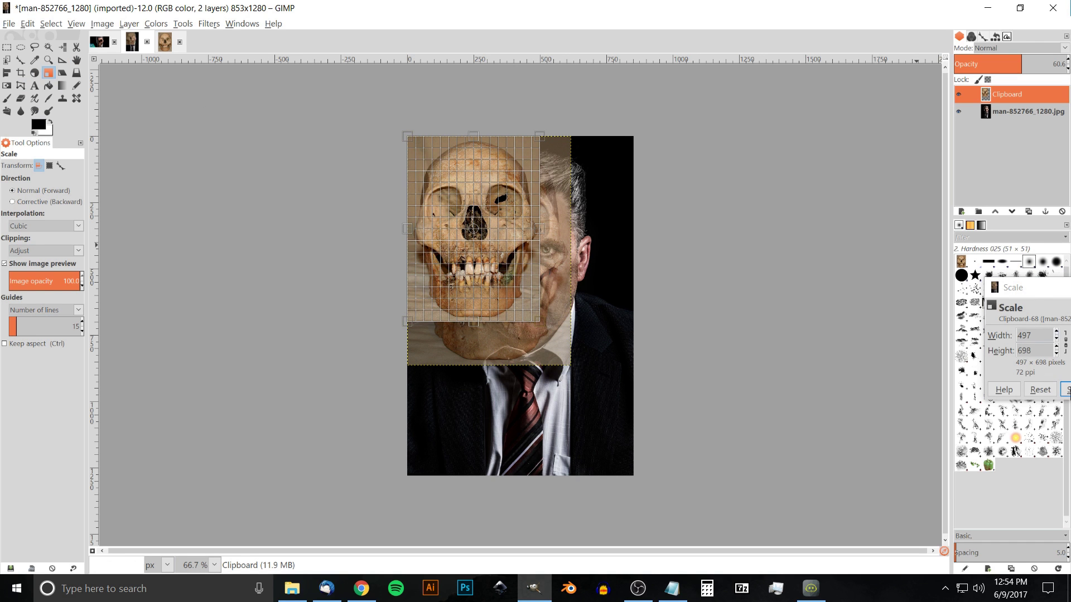
left_click_drag(1044, 296, 661, 171)
left_click(693, 264)
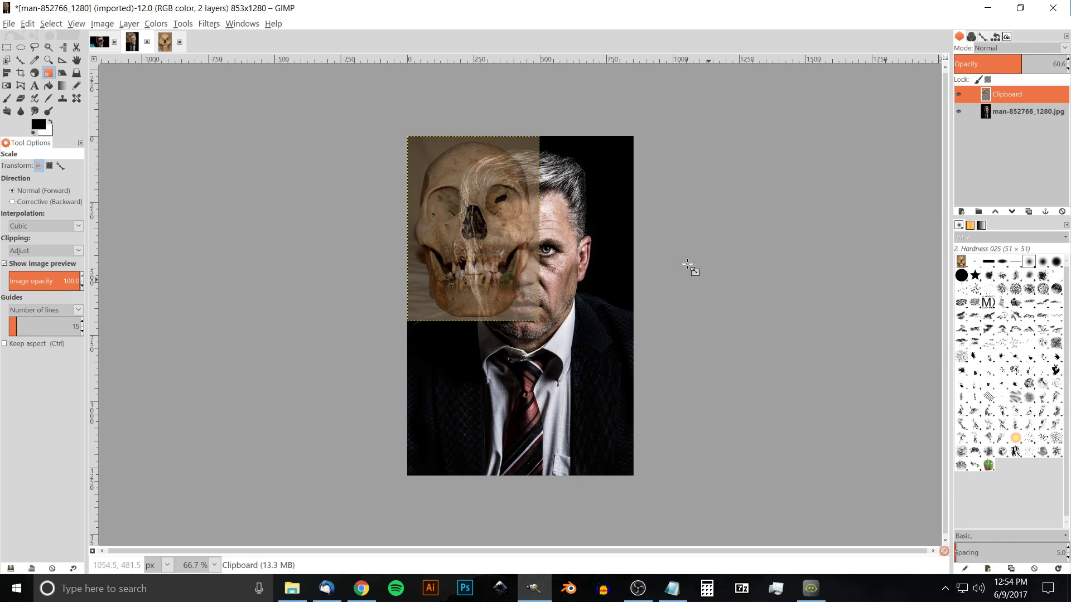
Move the semi-transparent skull layer over the man's face, lining up the eye sockets, nose and mouth.
left_click(78, 60)
left_click_drag(487, 229, 541, 277)
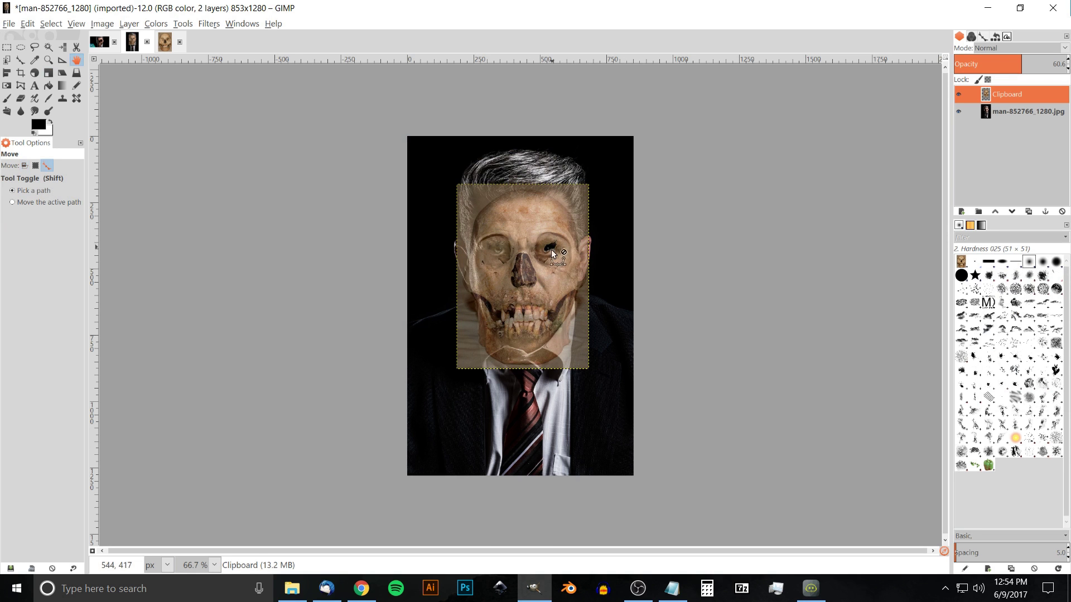
scroll(551, 254, "up", 2, "ctrl")
left_click_drag(571, 283, 583, 299)
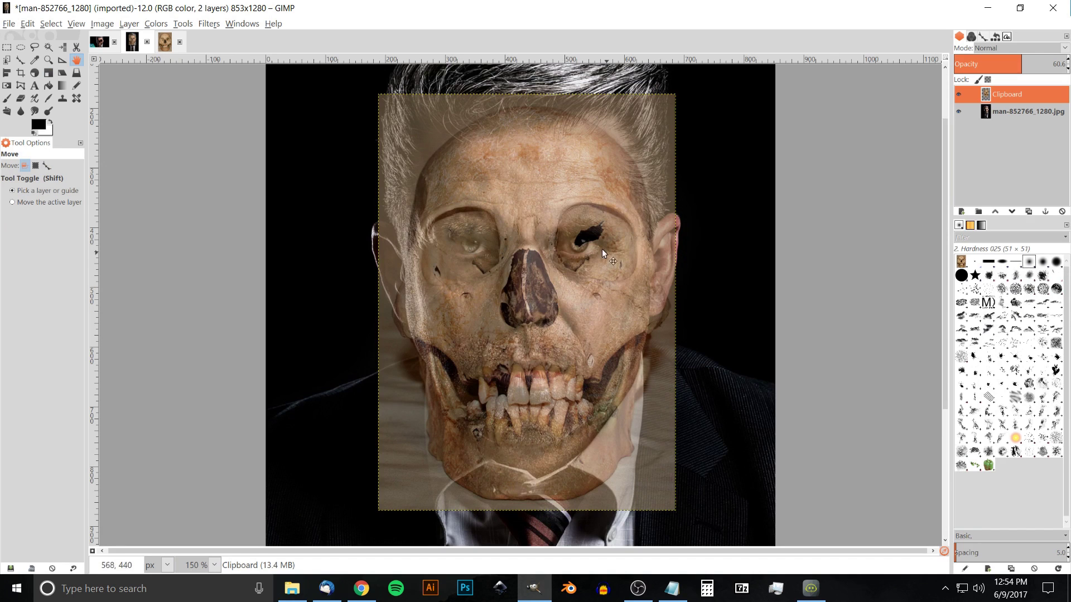
left_click_drag(430, 258, 257, 217)
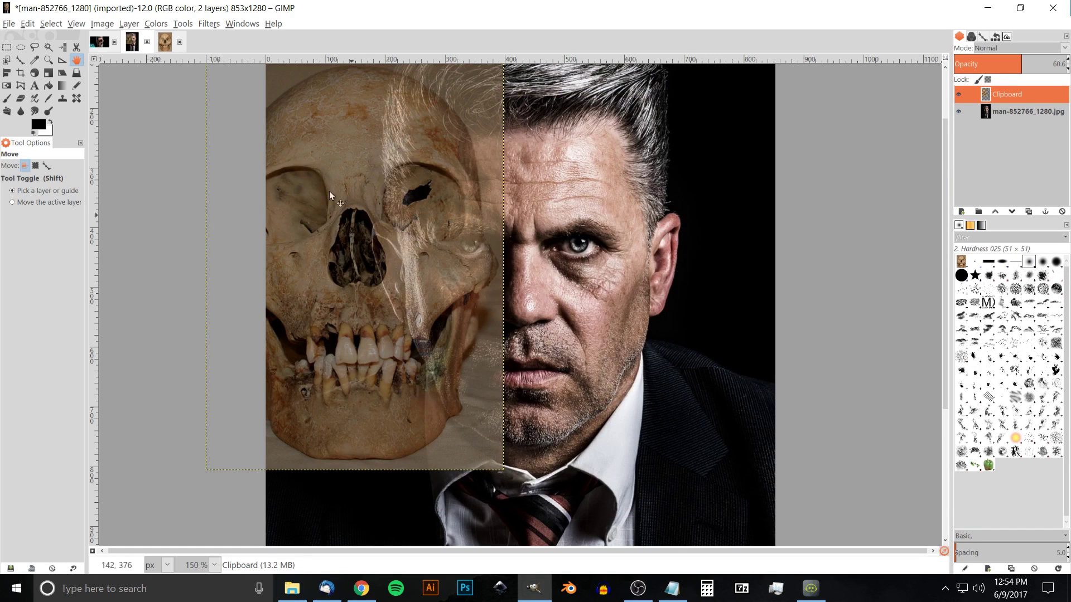
left_click_drag(376, 270, 556, 297)
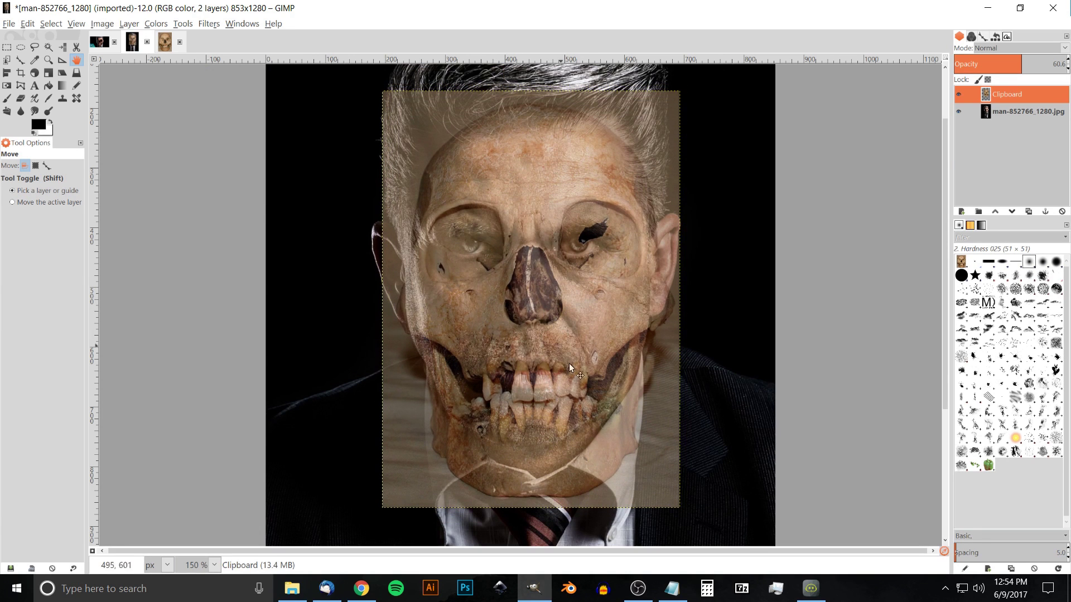
Scale the skull layer's height down to about 647 px from its lower edge, keeping the width at 498 px.
key("space")
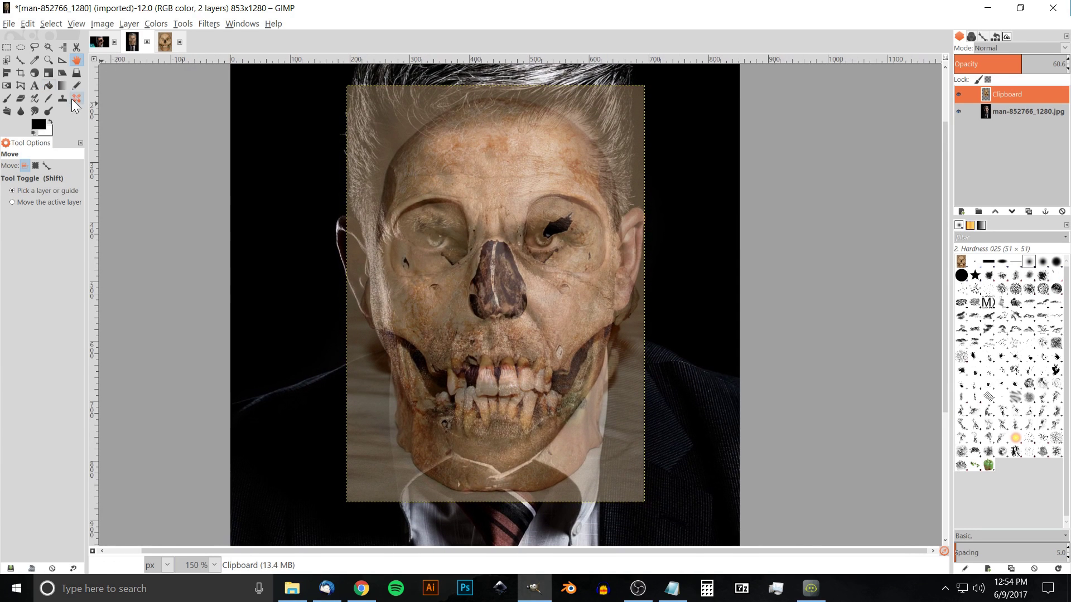
left_click(49, 73)
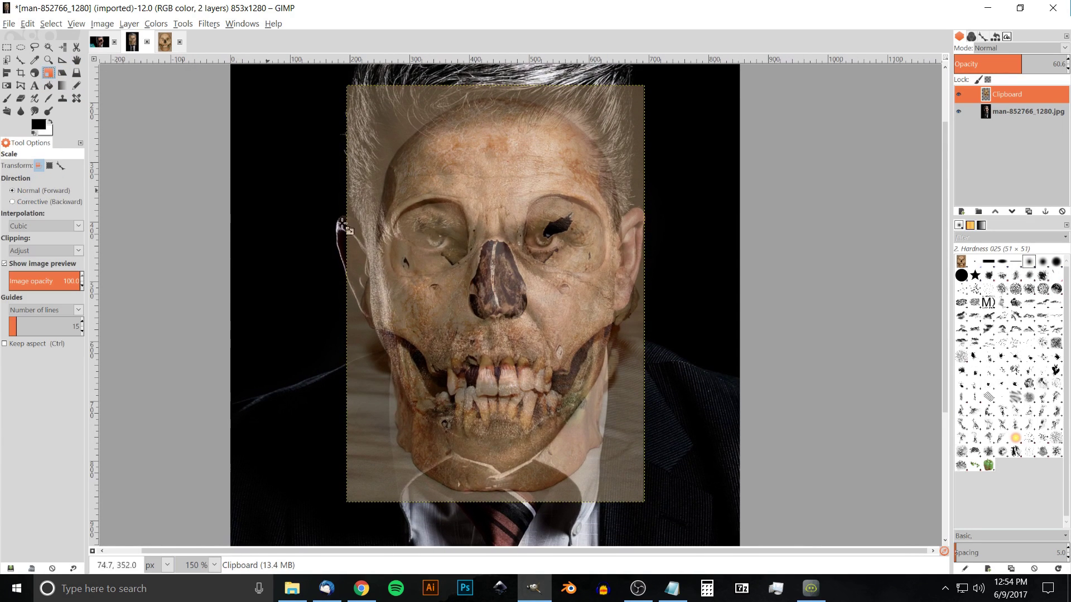
left_click(533, 200)
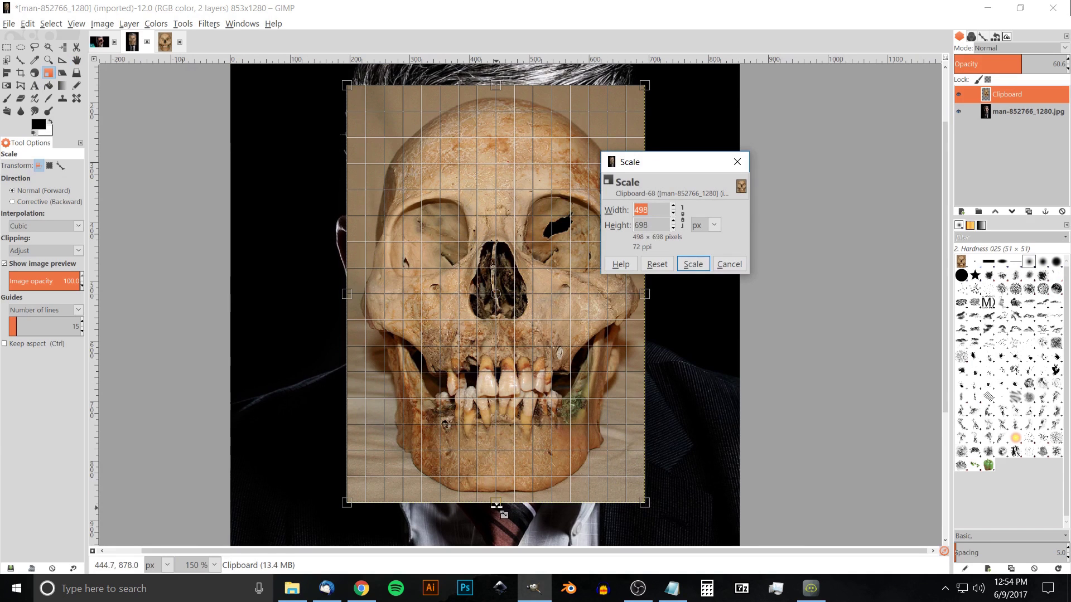
left_click_drag(496, 505, 501, 474)
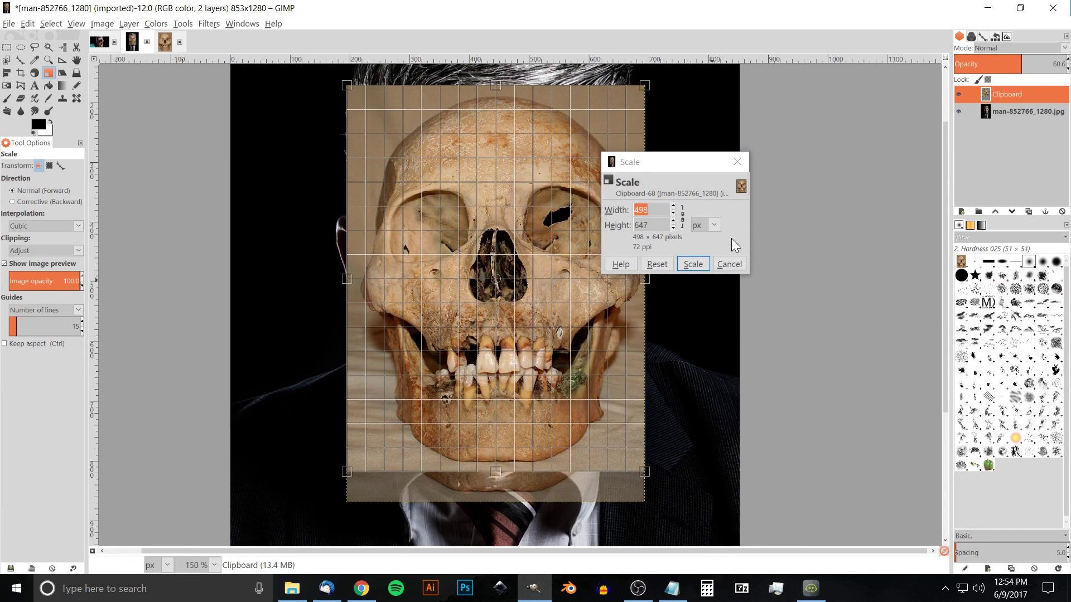
left_click(693, 264)
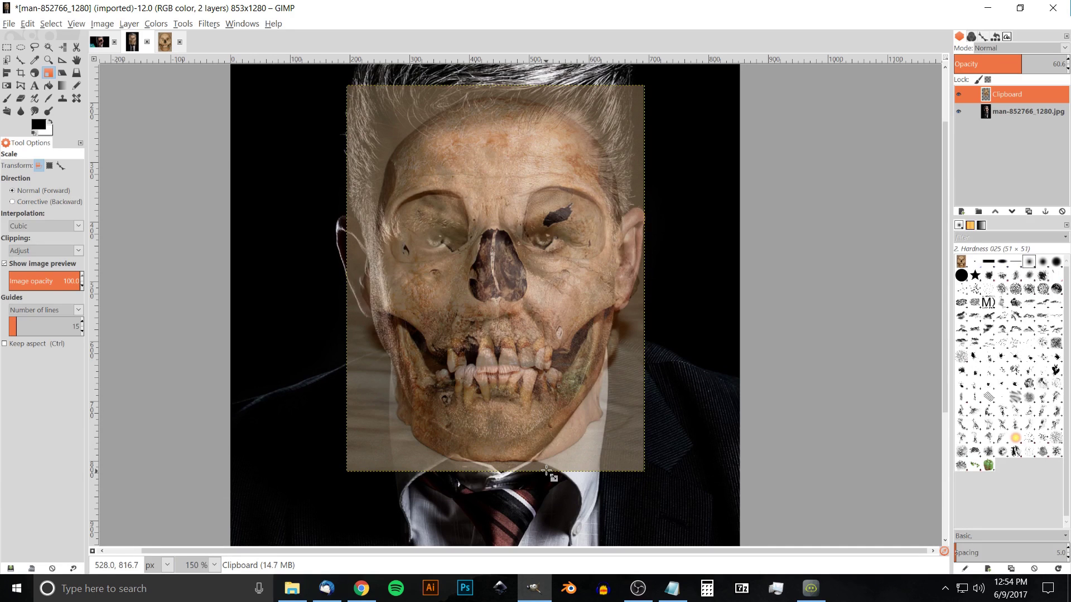
Scale the skull layer's height down to about 602 px from its upper edge to match the face.
left_click(536, 84)
left_click_drag(501, 87, 502, 112)
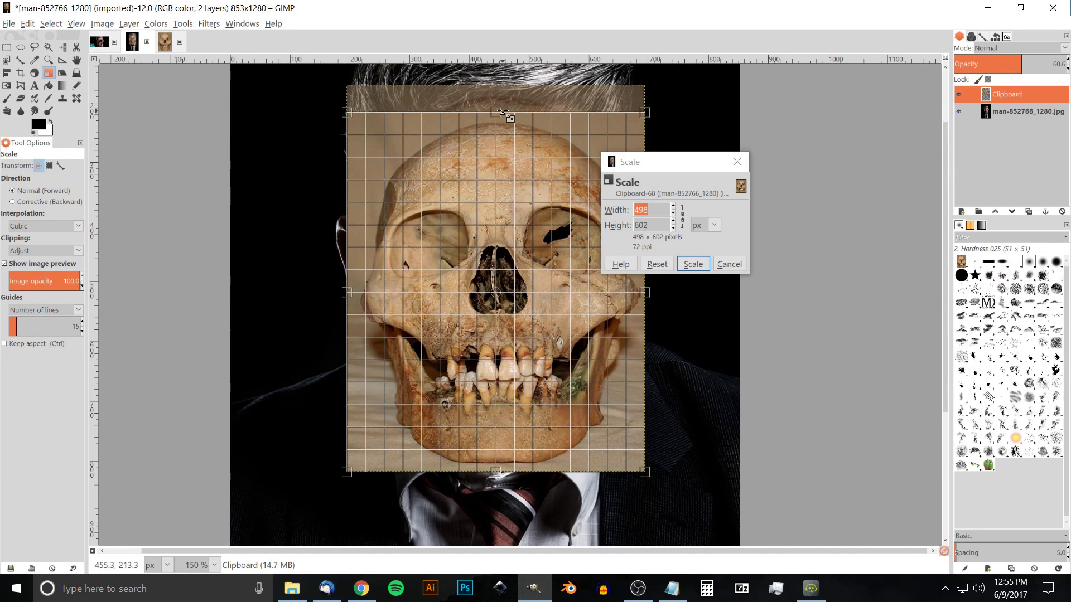
left_click(693, 264)
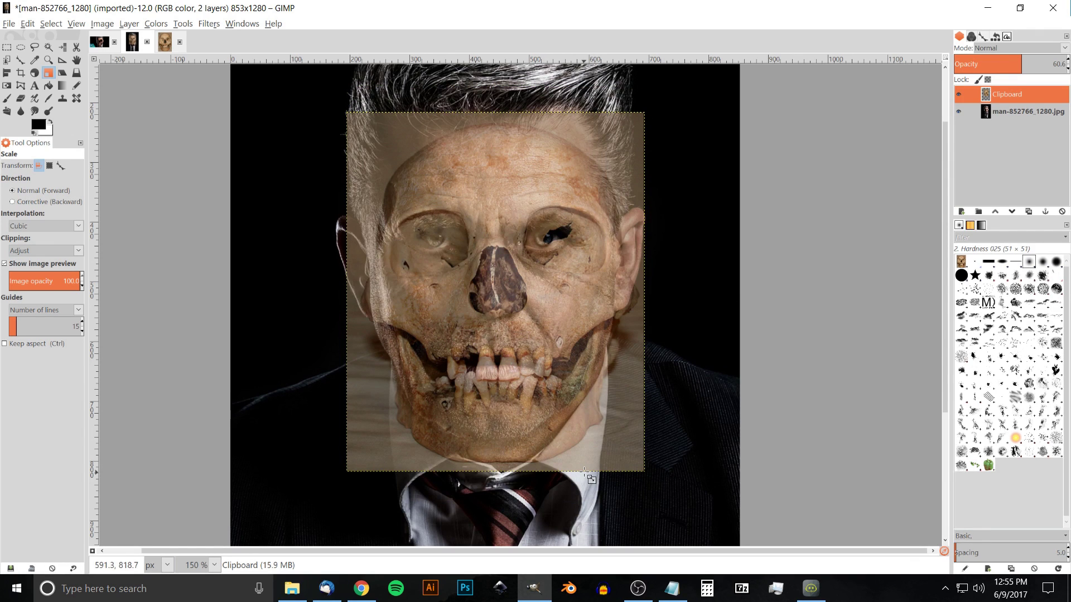
Toggle the skull layer's visibility repeatedly to compare its alignment with the man's facial features.
left_click(959, 94)
left_click(959, 93)
left_click(959, 93)
left_click(959, 94)
left_click(959, 94)
left_click(959, 93)
left_click(960, 94)
left_click(959, 94)
Nudge the skull layer slightly left and scale it down a little from its lower-right corner.
left_click(77, 59)
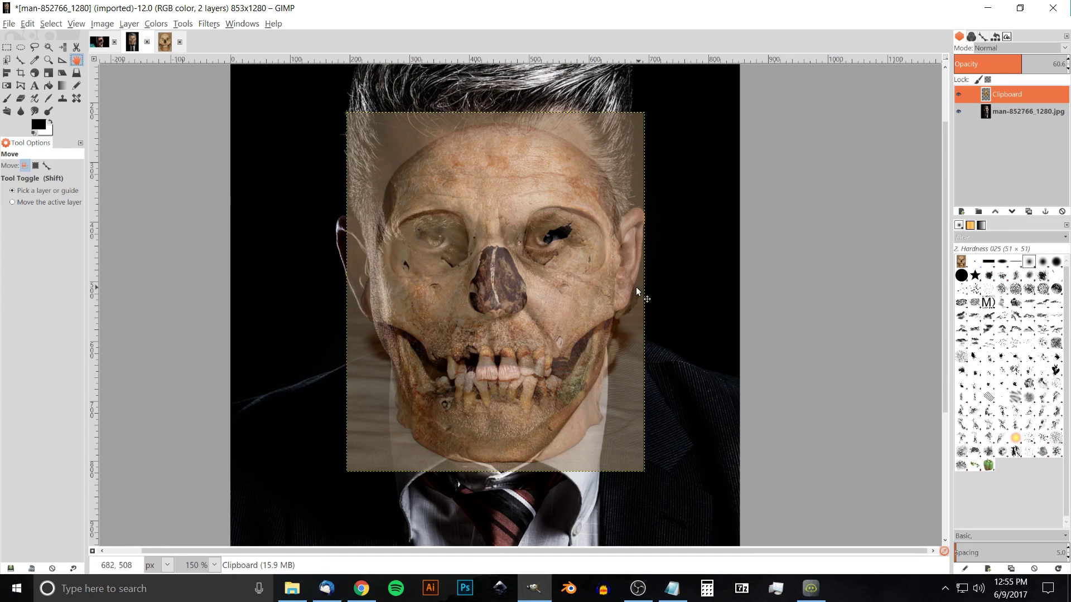
left_click_drag(614, 279, 609, 278)
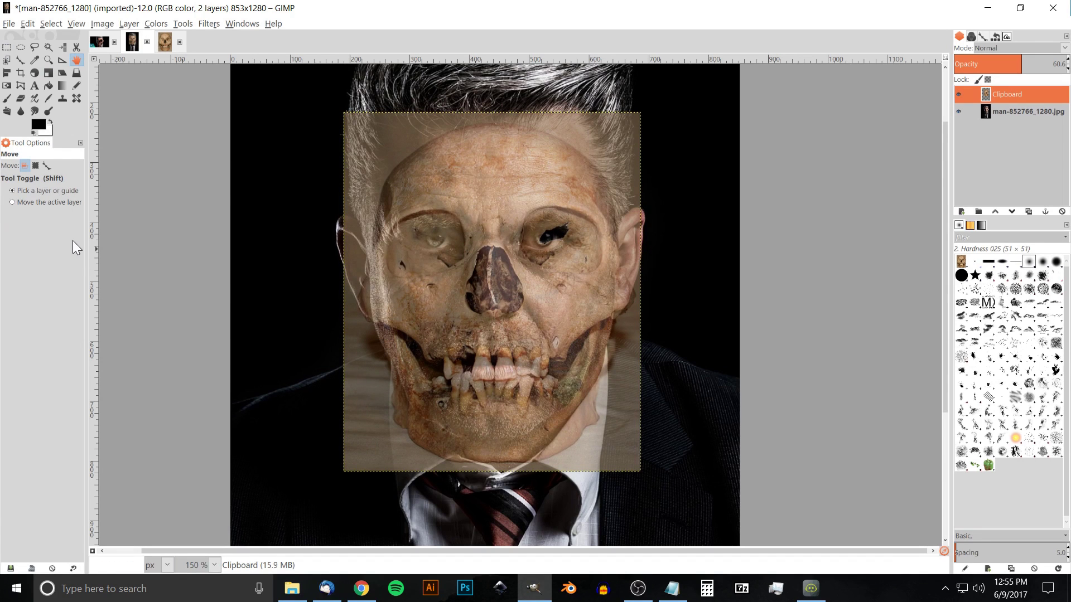
left_click(48, 72)
left_click(591, 455)
left_click_drag(641, 473, 646, 384)
left_click(693, 264)
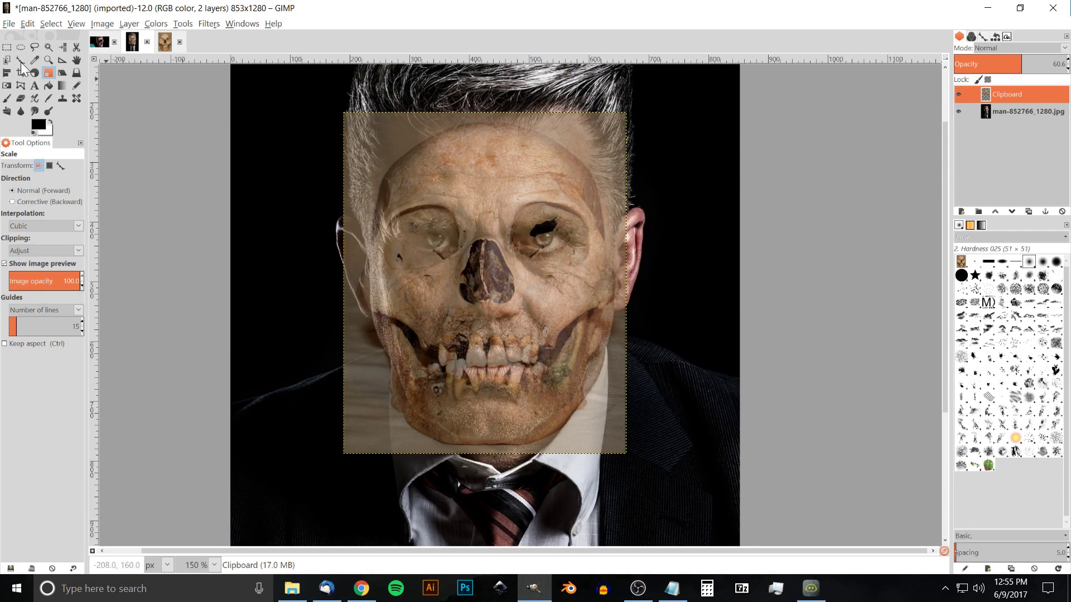
Nudge the skull layer slightly down and right to fit the face, and restore its opacity to 100.
left_click(77, 59)
mouse_move(586, 327)
left_mouse_down()
mouse_move(597, 325)
mouse_move(587, 336)
left_mouse_up()
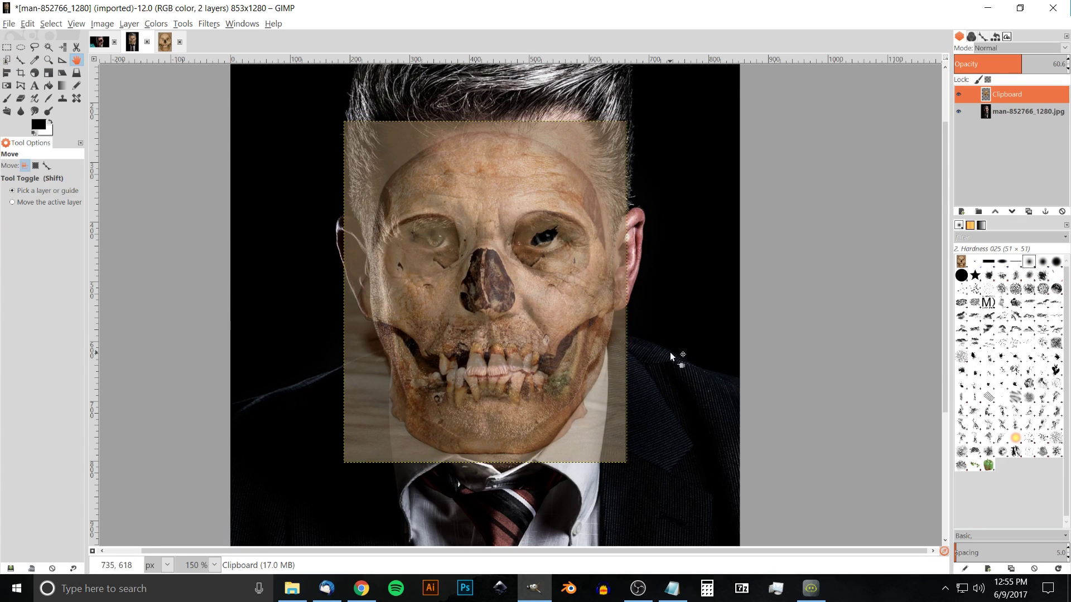
left_click_drag(547, 297, 549, 299)
left_click_drag(1022, 63, 1068, 63)
Erase the skull layer's background, forehead and left eye socket with the soft Hardness 025 Eraser, starting at a size of about 293.
left_click(7, 98)
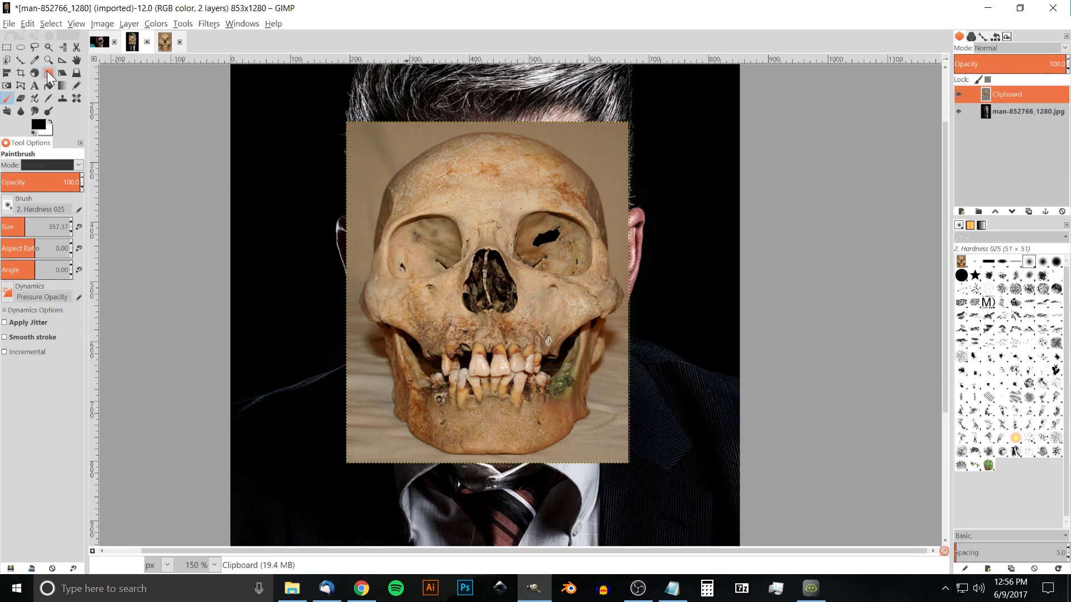
left_click(48, 73)
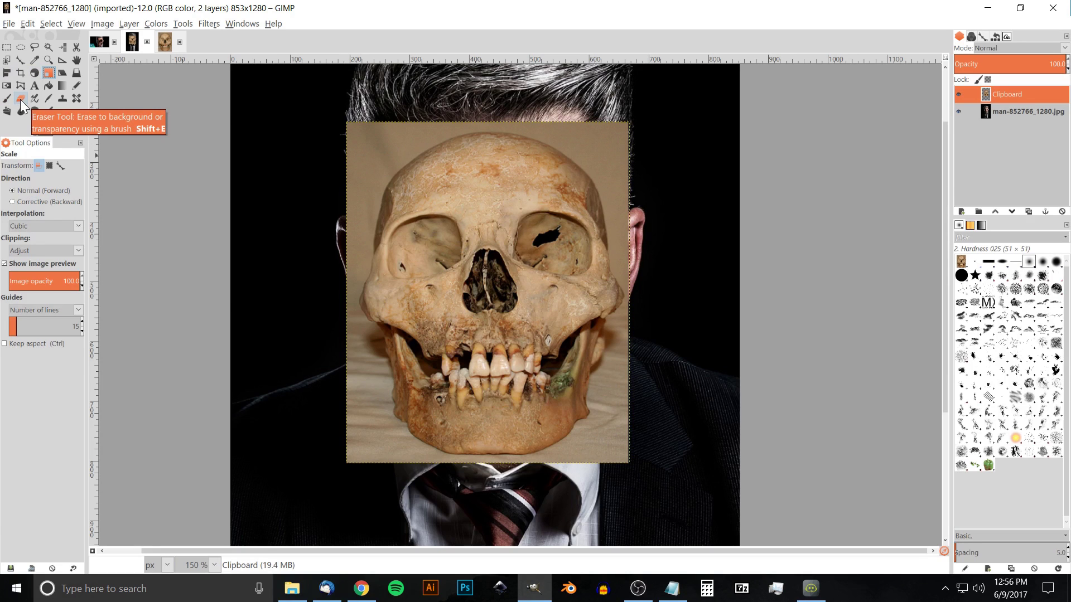
left_click(21, 100)
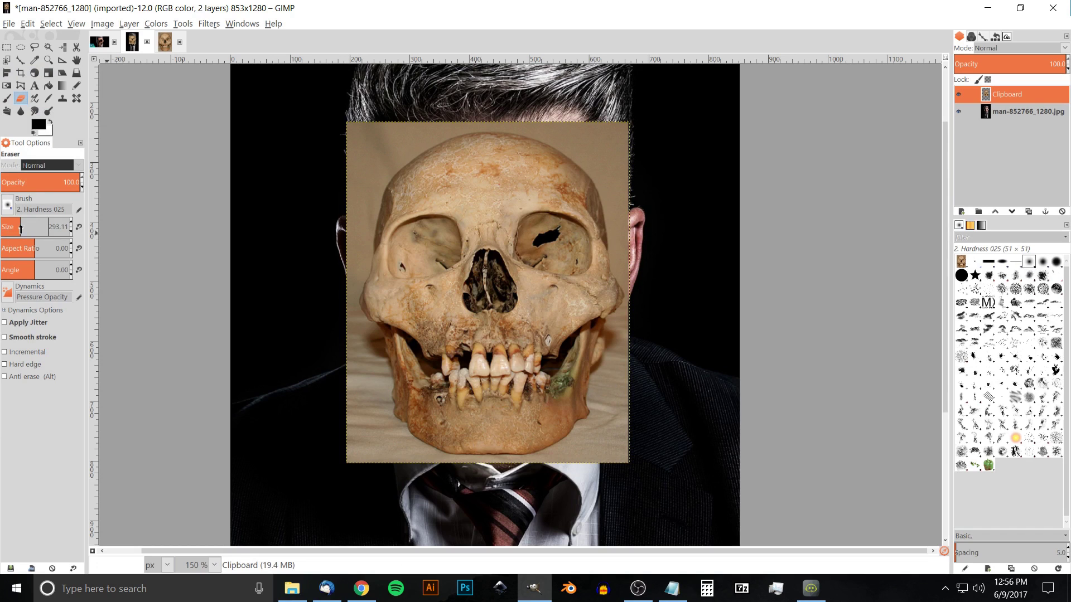
mouse_move(366, 480)
left_mouse_down()
mouse_move(349, 486)
mouse_move(363, 437)
mouse_move(339, 392)
mouse_move(315, 185)
mouse_move(333, 151)
mouse_move(343, 182)
mouse_move(393, 126)
mouse_move(642, 107)
mouse_move(549, 113)
mouse_move(643, 132)
mouse_move(662, 160)
mouse_move(730, 316)
mouse_move(714, 379)
left_mouse_up()
mouse_move(670, 525)
left_mouse_down()
mouse_move(656, 458)
mouse_move(651, 474)
mouse_move(665, 454)
mouse_move(602, 491)
mouse_move(652, 472)
mouse_move(564, 517)
mouse_move(393, 505)
mouse_move(516, 505)
mouse_move(414, 486)
mouse_move(481, 507)
left_mouse_up()
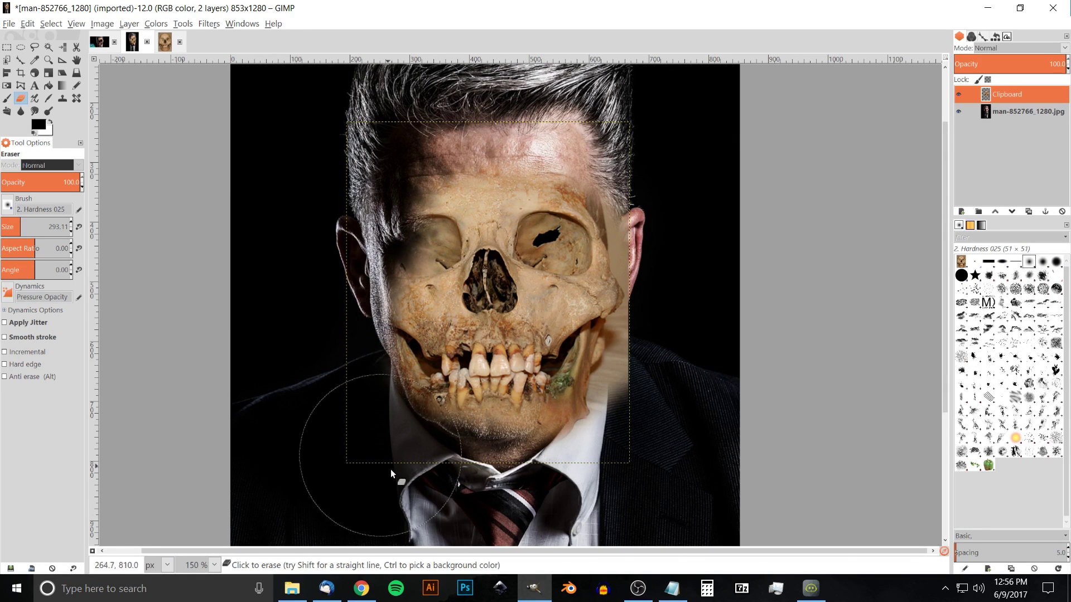
mouse_move(619, 477)
left_mouse_down()
mouse_move(670, 378)
mouse_move(680, 264)
mouse_move(681, 198)
mouse_move(664, 176)
mouse_move(681, 218)
mouse_move(637, 144)
mouse_move(677, 229)
mouse_move(642, 161)
mouse_move(660, 203)
mouse_move(669, 201)
left_mouse_up()
mouse_move(392, 143)
left_mouse_down()
mouse_move(426, 149)
mouse_move(393, 184)
mouse_move(372, 239)
mouse_move(408, 212)
mouse_move(422, 176)
mouse_move(437, 180)
mouse_move(423, 194)
mouse_move(449, 170)
mouse_move(413, 191)
mouse_move(346, 292)
mouse_move(419, 223)
mouse_move(361, 324)
mouse_move(382, 227)
mouse_move(412, 249)
mouse_move(399, 240)
mouse_move(445, 161)
left_mouse_up()
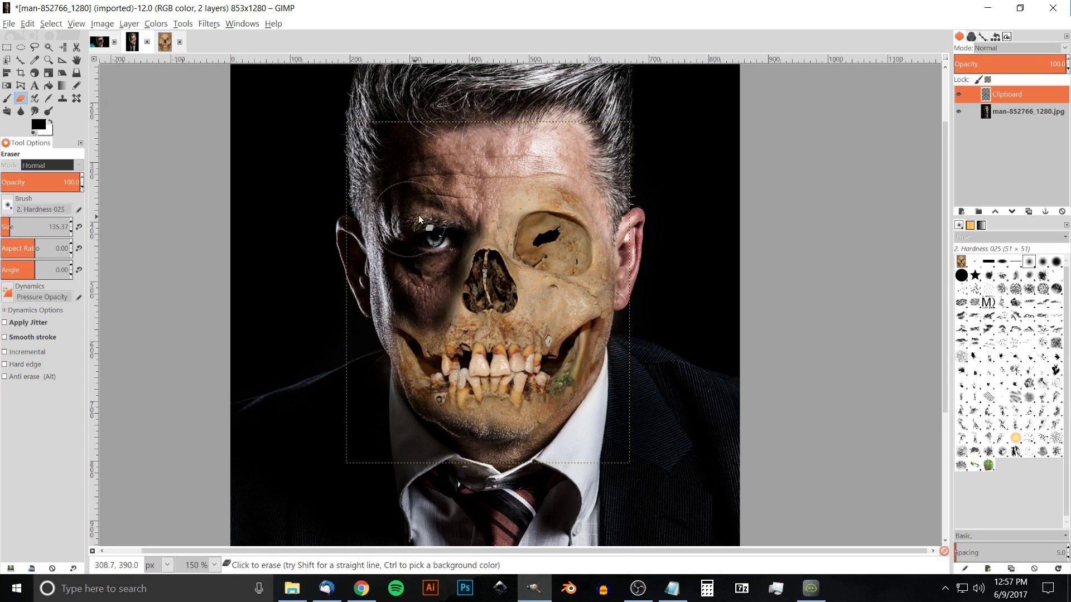
Erase more of the skull's left side over the cheek and jaw corner with the Eraser at a size of about 240.
left_click_drag(15, 223, 20, 224)
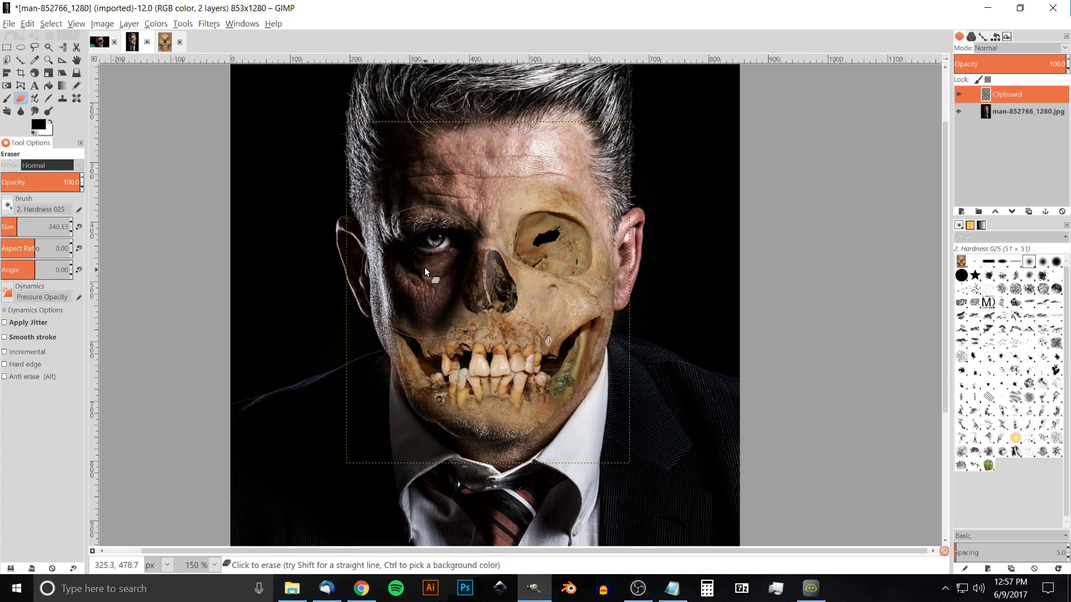
mouse_move(390, 307)
left_mouse_down()
mouse_move(367, 348)
mouse_move(386, 418)
mouse_move(388, 401)
mouse_move(411, 435)
mouse_move(377, 367)
mouse_move(389, 299)
mouse_move(413, 317)
left_mouse_up()
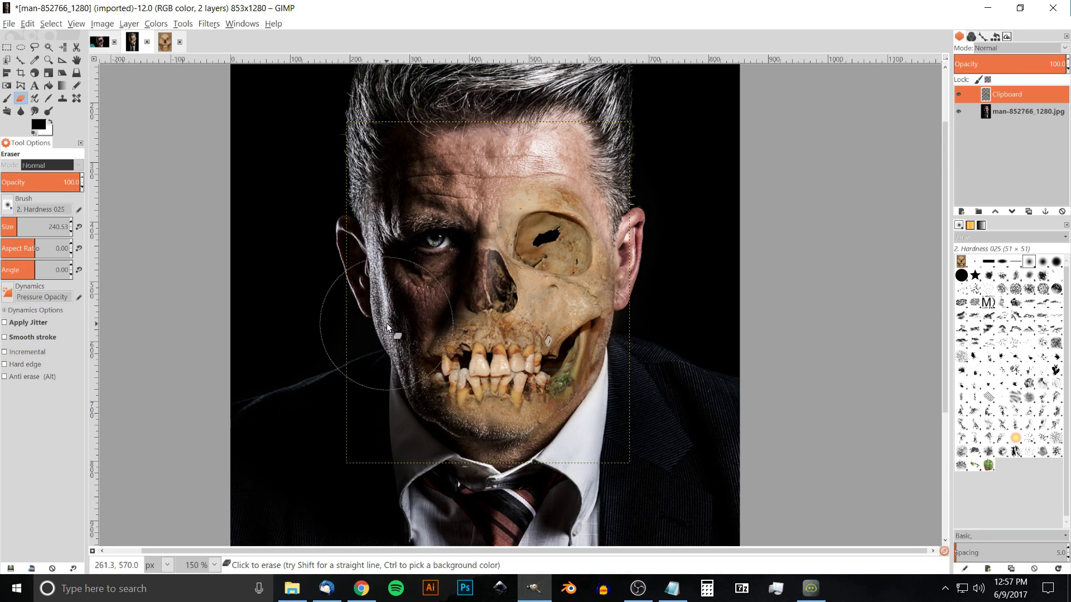
Reduce the Eraser size to about 153 and undo the erasing that removed part of the skull's nose cavity.
left_click_drag(15, 227, 10, 227)
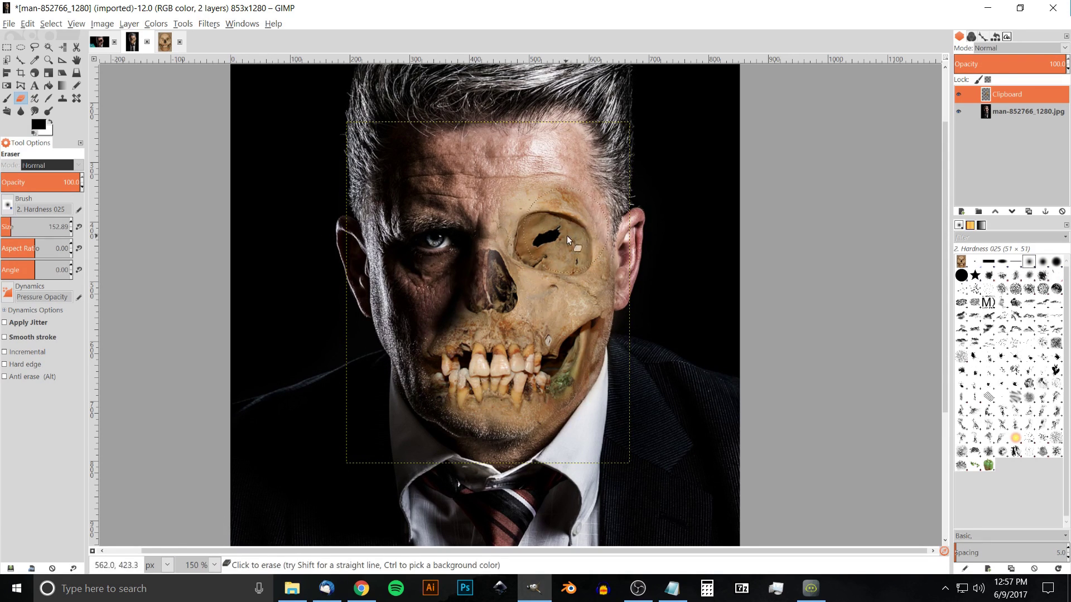
left_click_drag(571, 218, 536, 281)
key("ctrl+z")
mouse_move(503, 290)
left_mouse_down()
mouse_move(490, 321)
mouse_move(497, 294)
mouse_move(504, 318)
mouse_move(515, 255)
mouse_move(511, 307)
left_mouse_up()
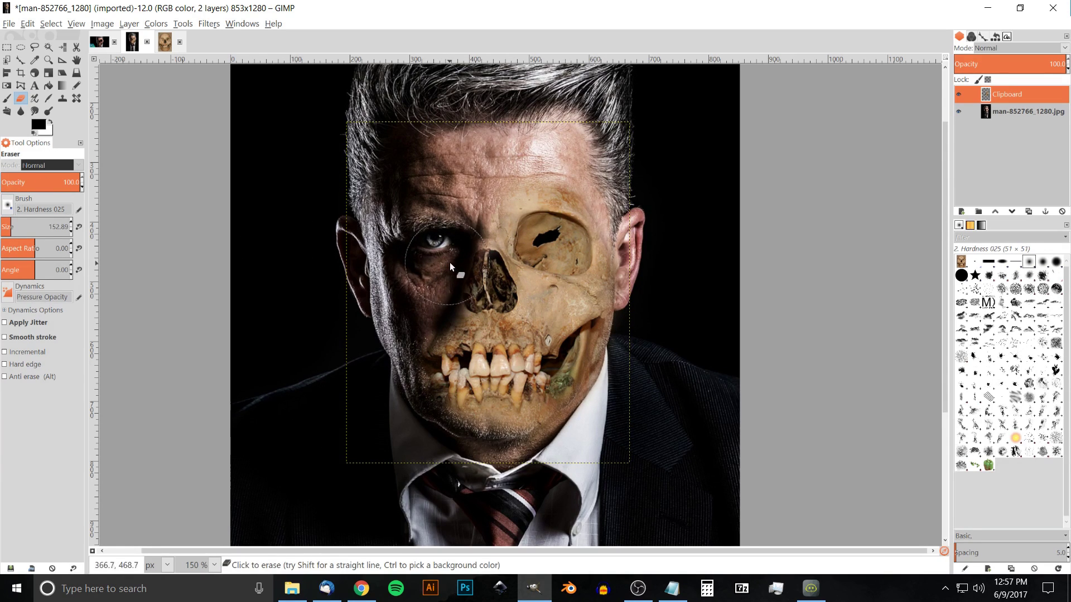
Increase the skull layer's contrast to about 38 with Brightness-Contrast.
scroll(424, 447, "up", 2)
scroll(502, 430, "right", 2)
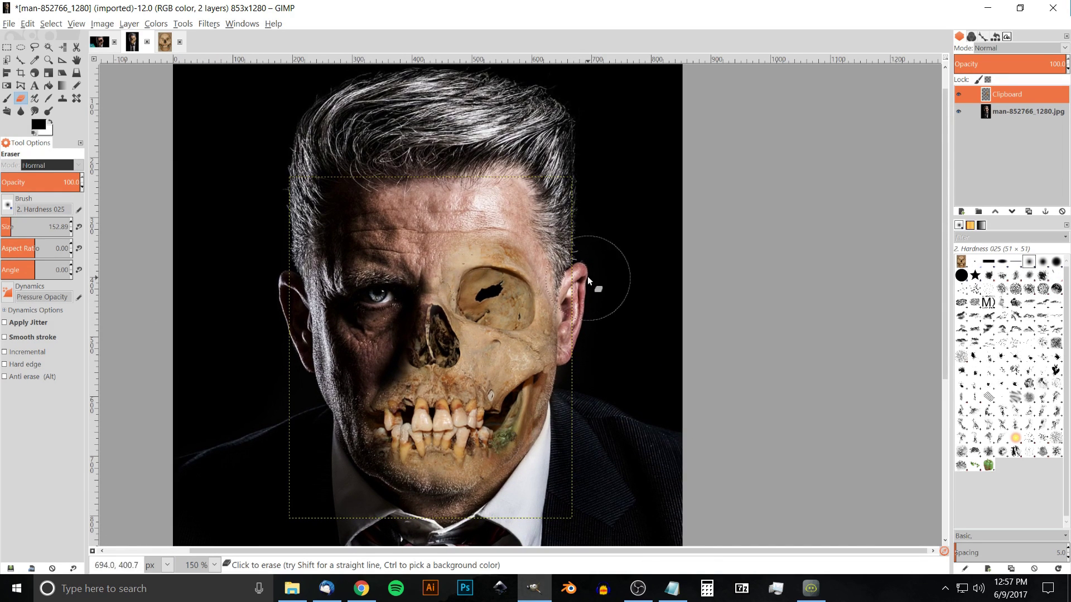
scroll(679, 311, "down", 1)
scroll(679, 311, "left", 1)
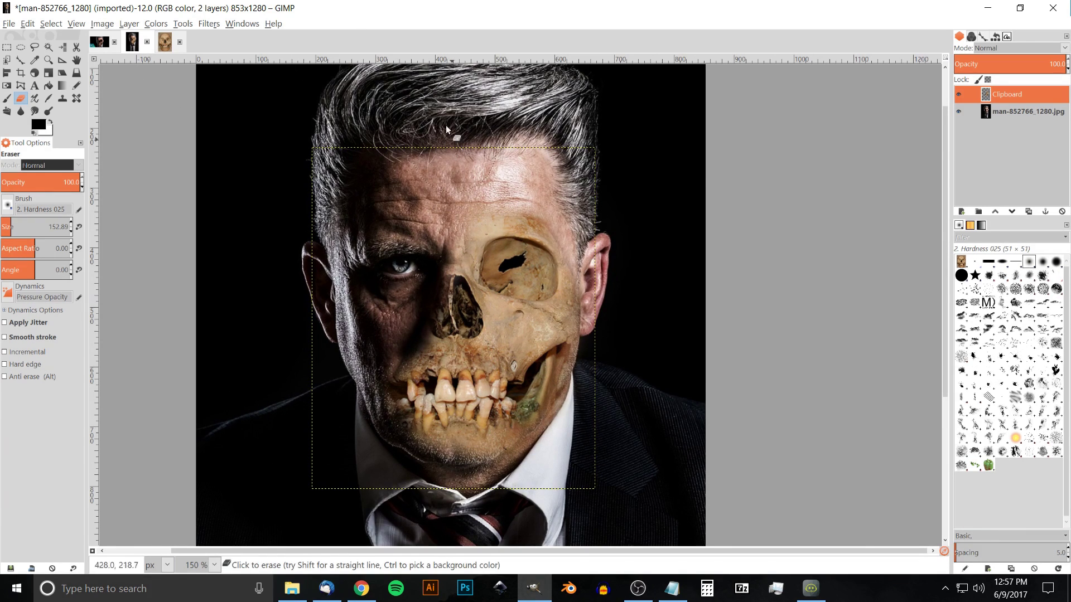
left_click(154, 24)
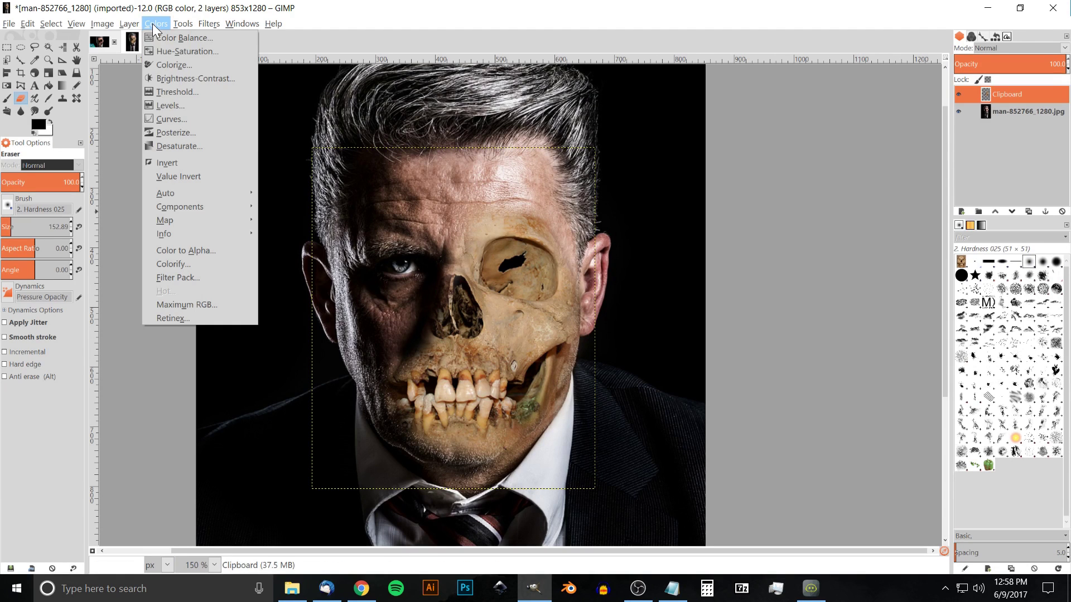
left_click(172, 78)
left_click_drag(198, 105, 213, 110)
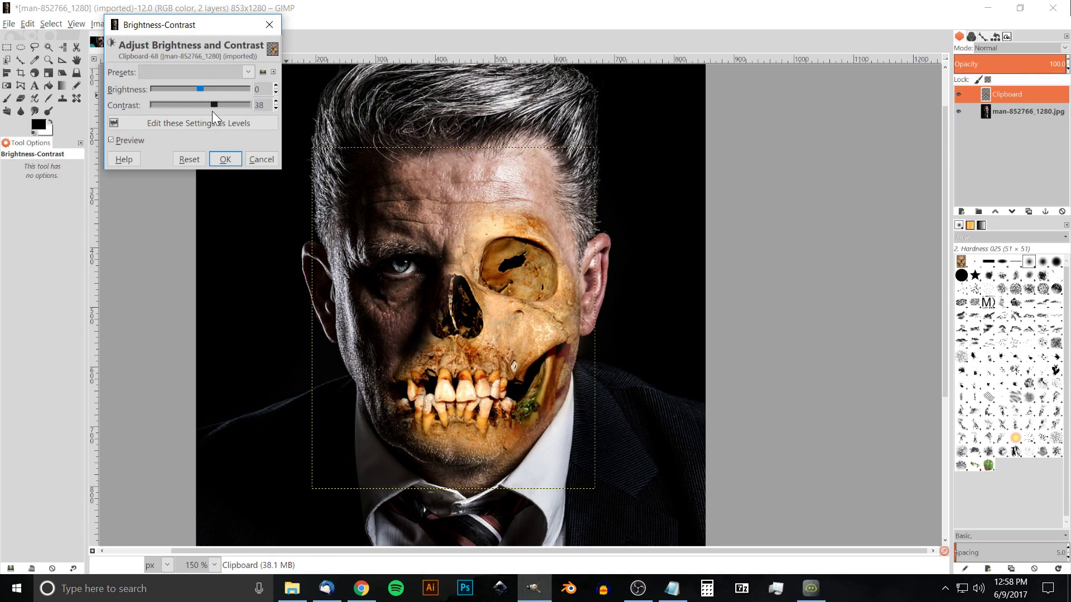
left_click_drag(213, 112, 213, 112)
left_click(227, 162)
Match the skull layer to the skin tone with Hue-Saturation, setting saturation to -51 and hue to -13.
left_click(156, 24)
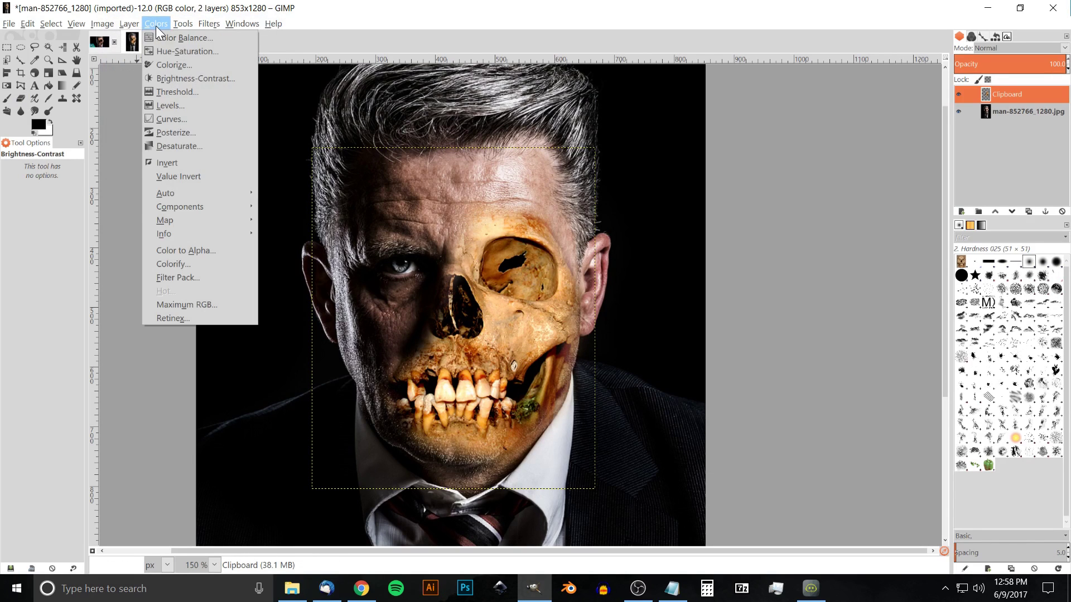
left_click(168, 50)
left_click_drag(182, 248, 155, 250)
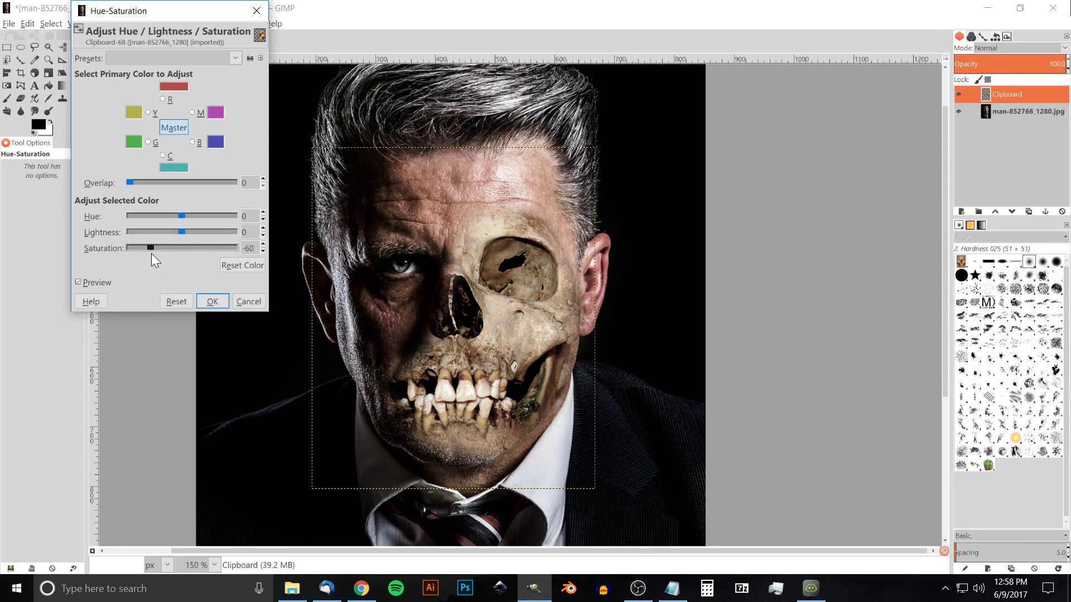
left_click_drag(146, 247, 152, 249)
left_click_drag(182, 216, 154, 248)
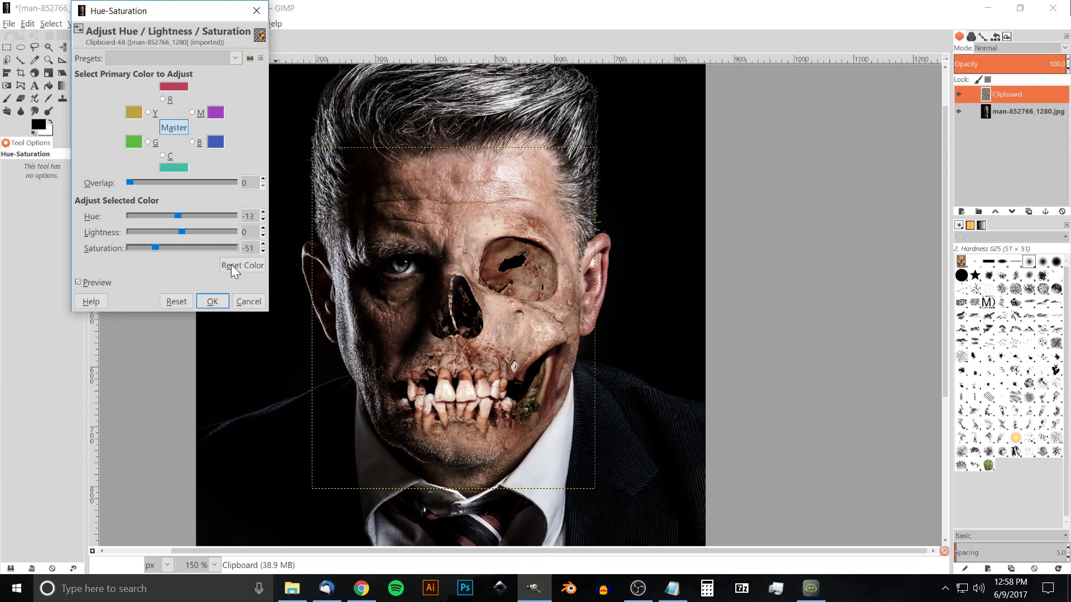
left_click(211, 302)
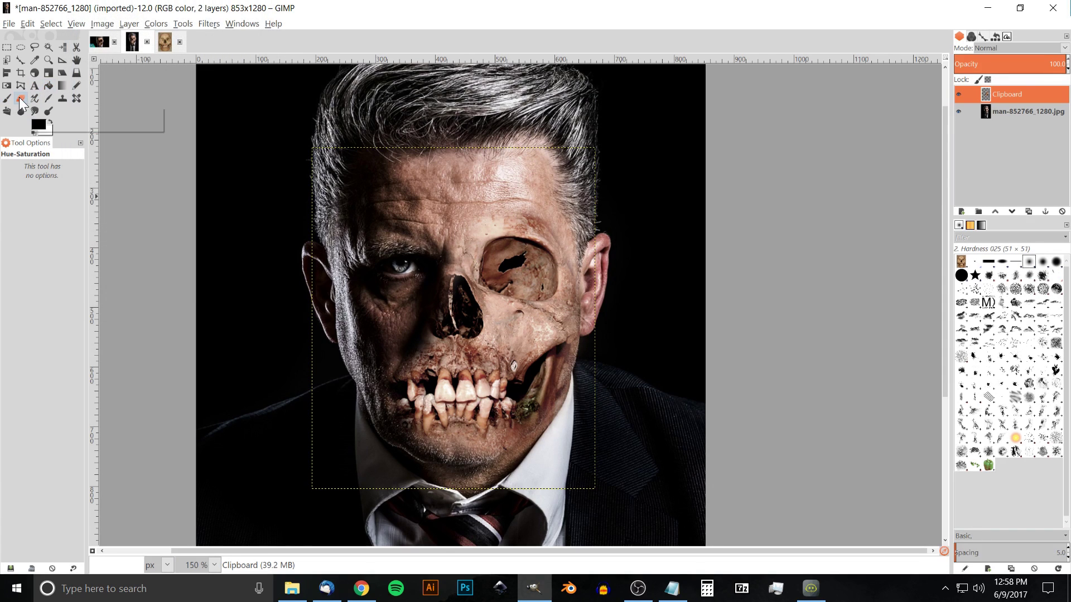
Darken the skull layer's midtones with Levels by setting the middle input value to about 0.72.
left_click(157, 24)
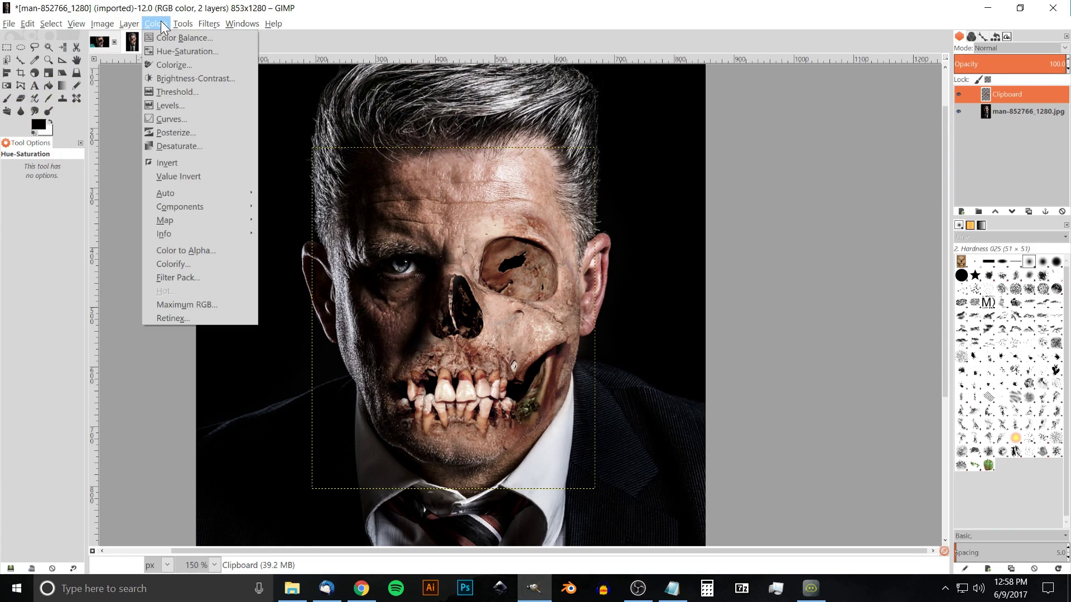
left_click(173, 105)
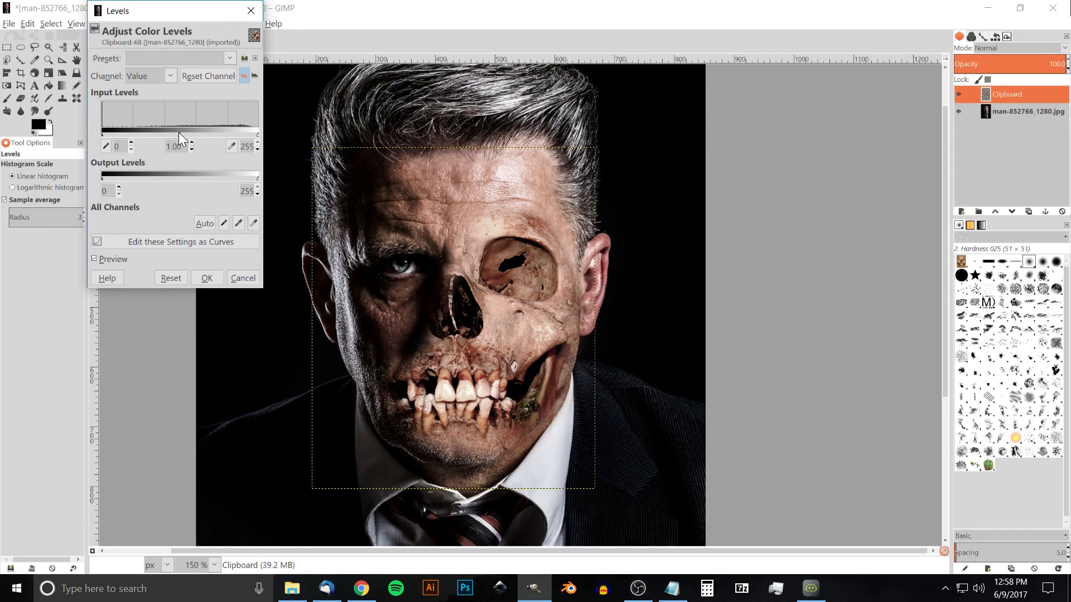
left_click_drag(182, 132, 196, 138)
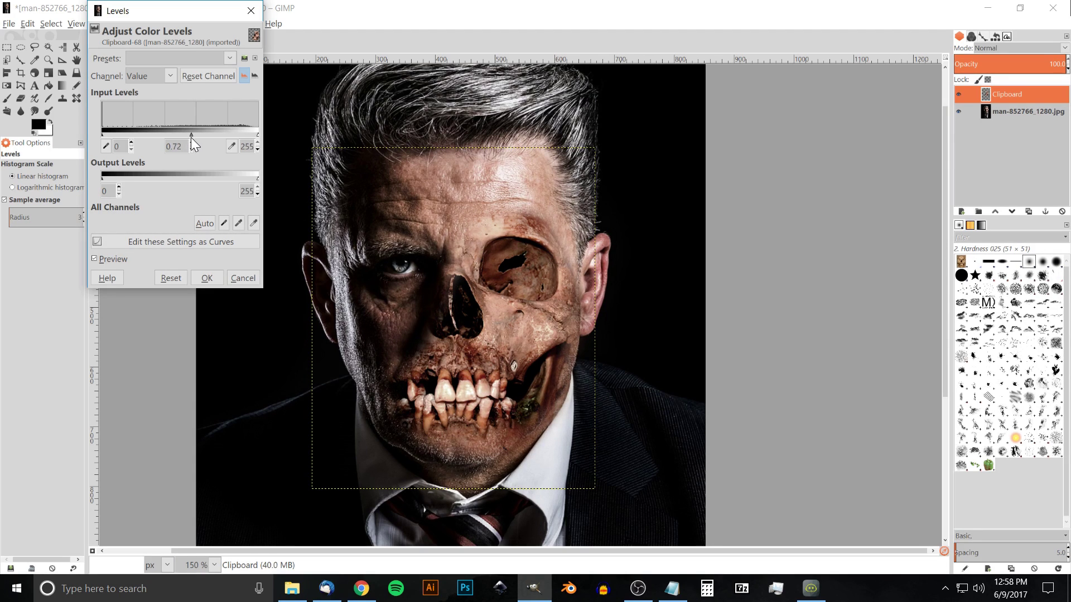
left_click(215, 279)
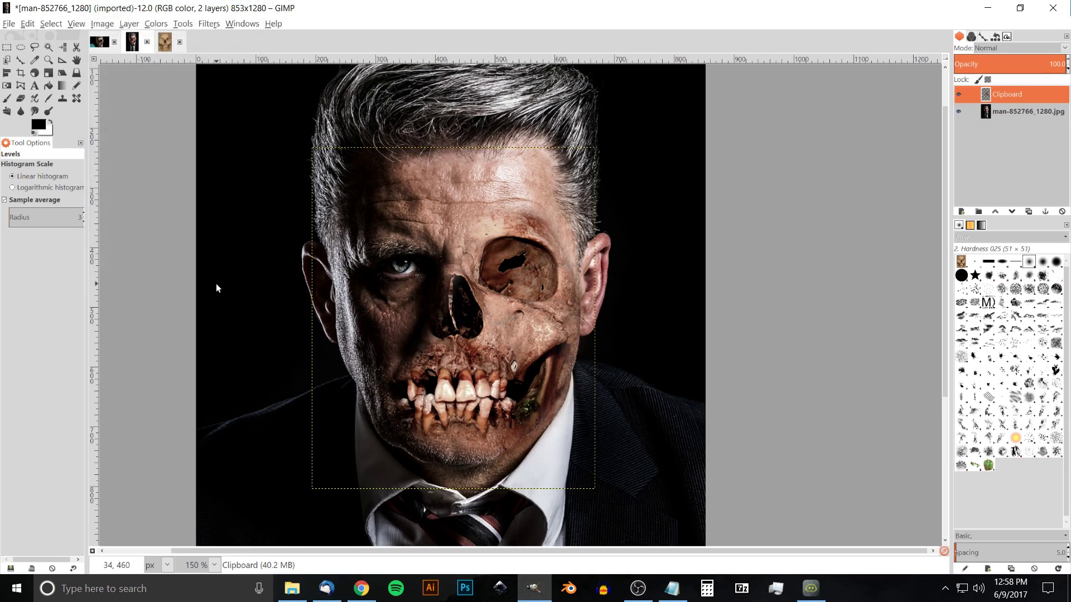
Erase the skull's leftover upper edge on the forehead at Eraser size 152.89, and compare with the finished composite image.
left_click(21, 98)
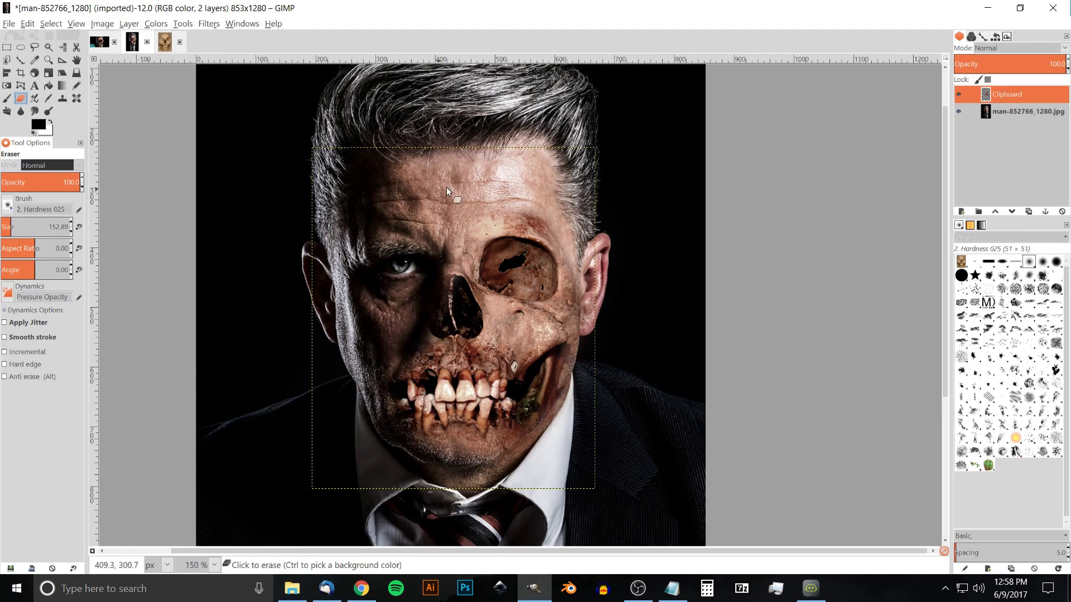
mouse_move(474, 196)
left_mouse_down()
mouse_move(539, 178)
mouse_move(526, 187)
mouse_move(552, 196)
mouse_move(528, 198)
mouse_move(568, 220)
mouse_move(523, 180)
left_mouse_up()
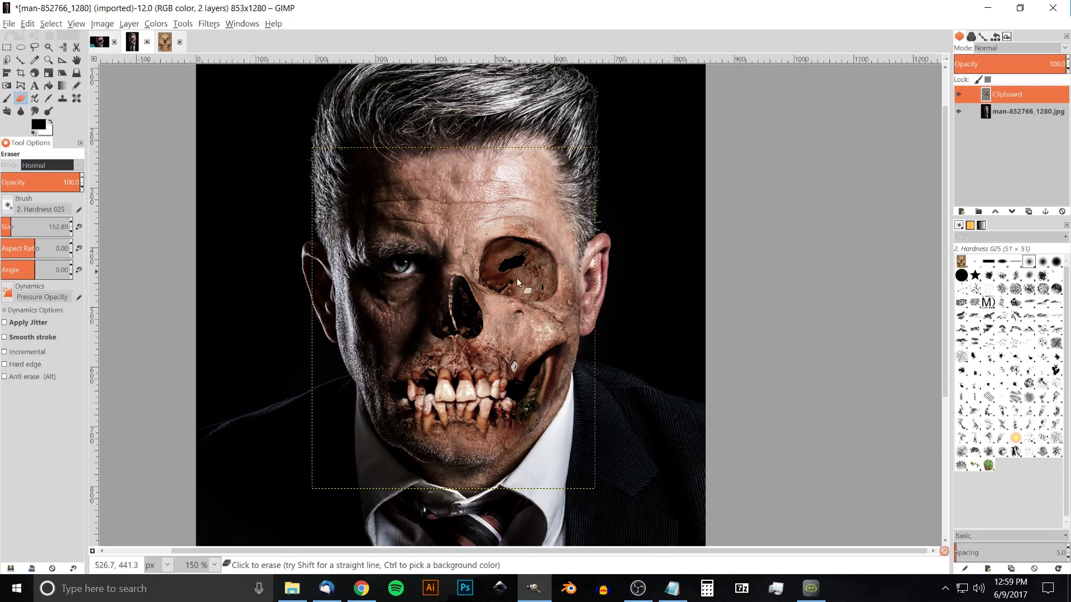
left_click(100, 43)
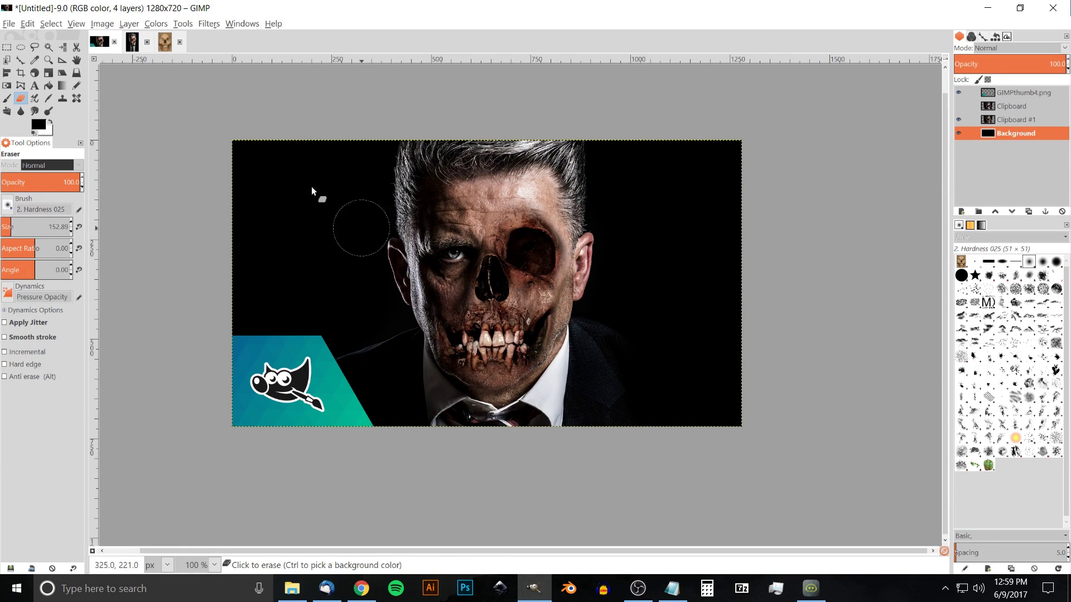
left_click(132, 41)
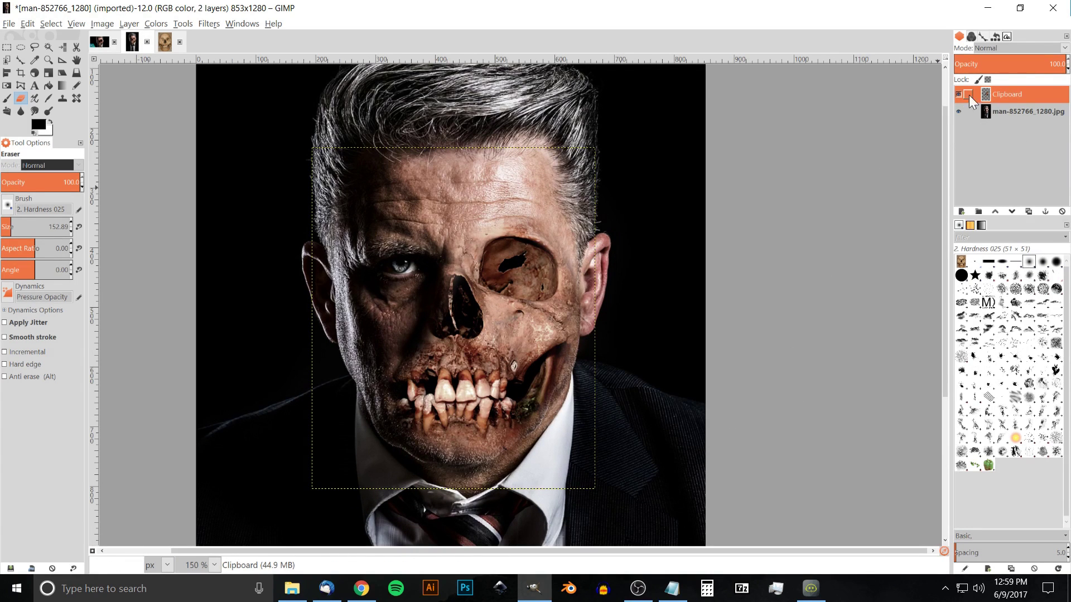
Duplicate the skull layer and darken the copy with Levels by setting the middle input value to about 0.36.
left_click(1029, 211)
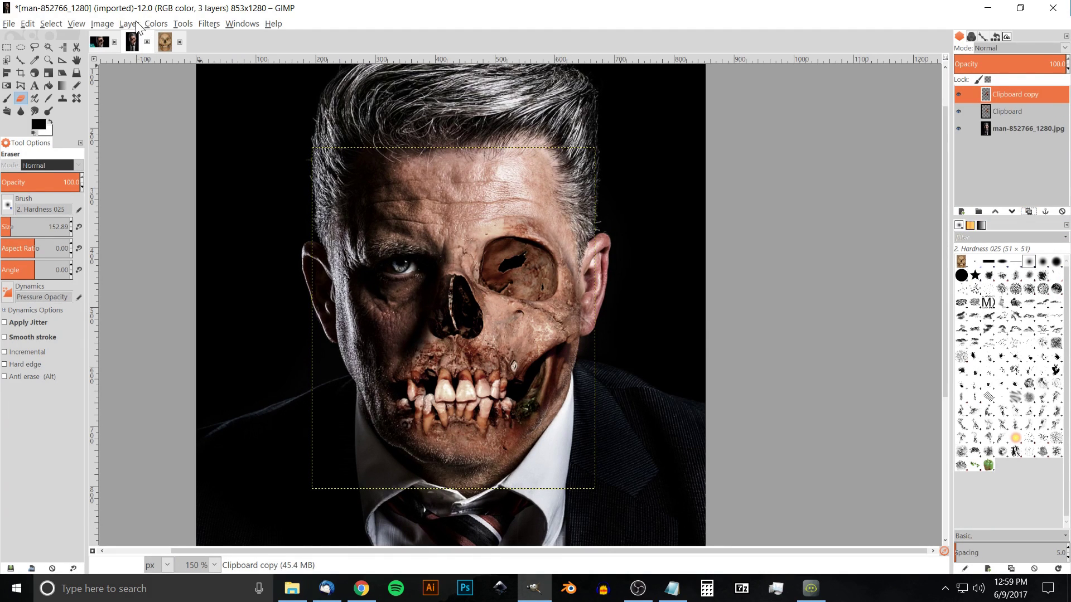
left_click(167, 24)
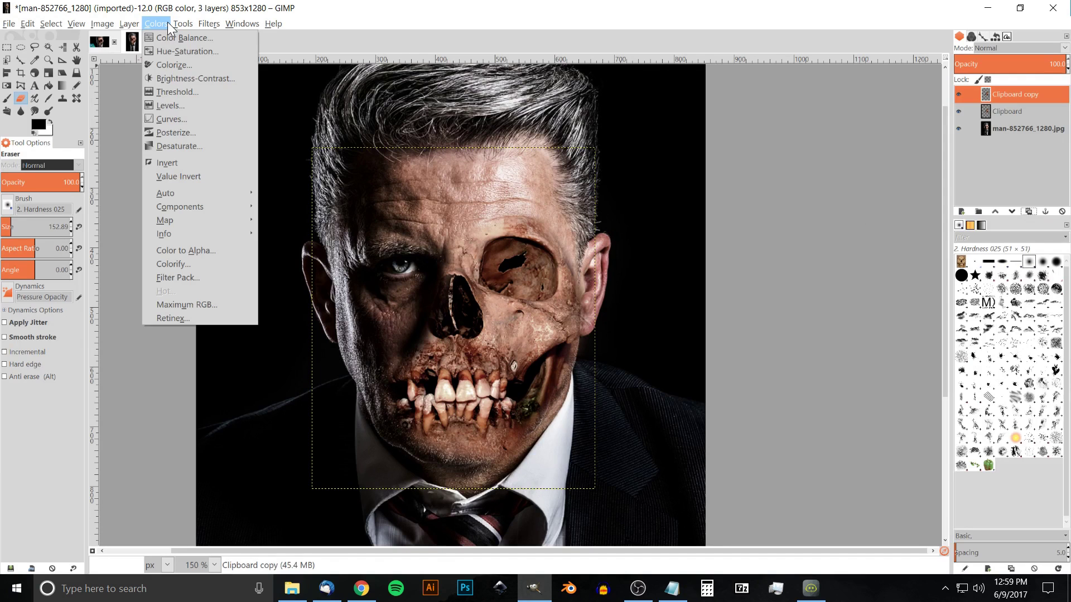
left_click(163, 105)
left_click_drag(179, 133, 213, 139)
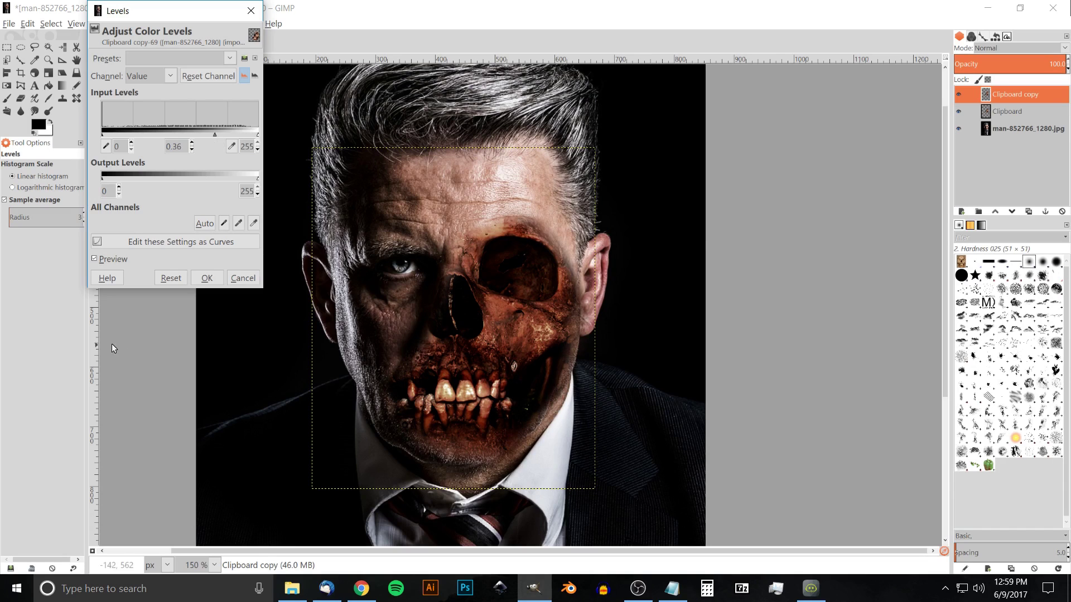
left_click(207, 275)
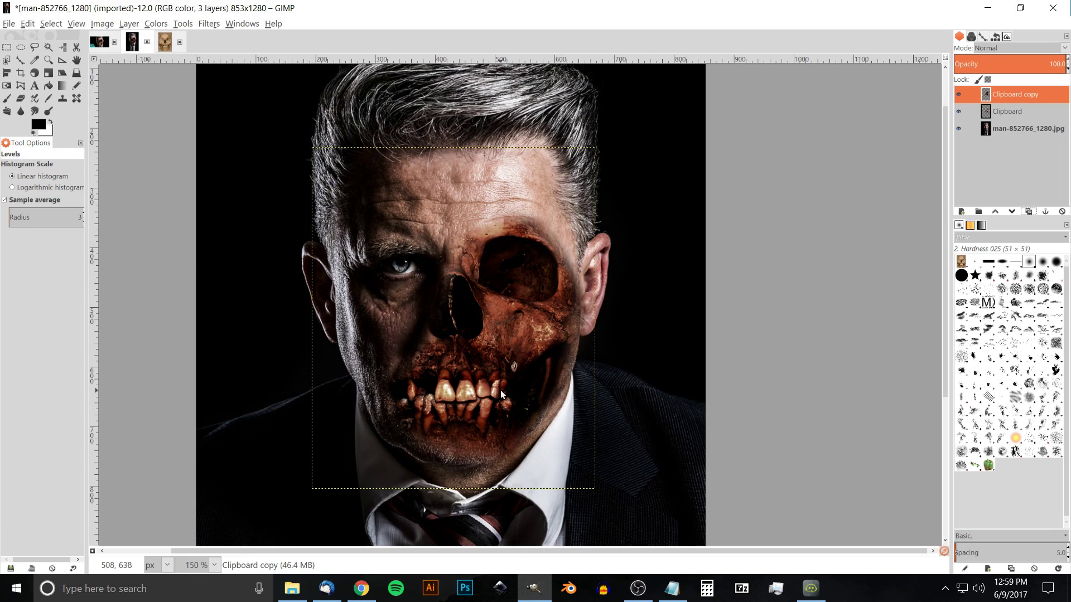
Erase the darkened copy everywhere except around the eye socket, using the Eraser at a size of about 281.
left_click(20, 98)
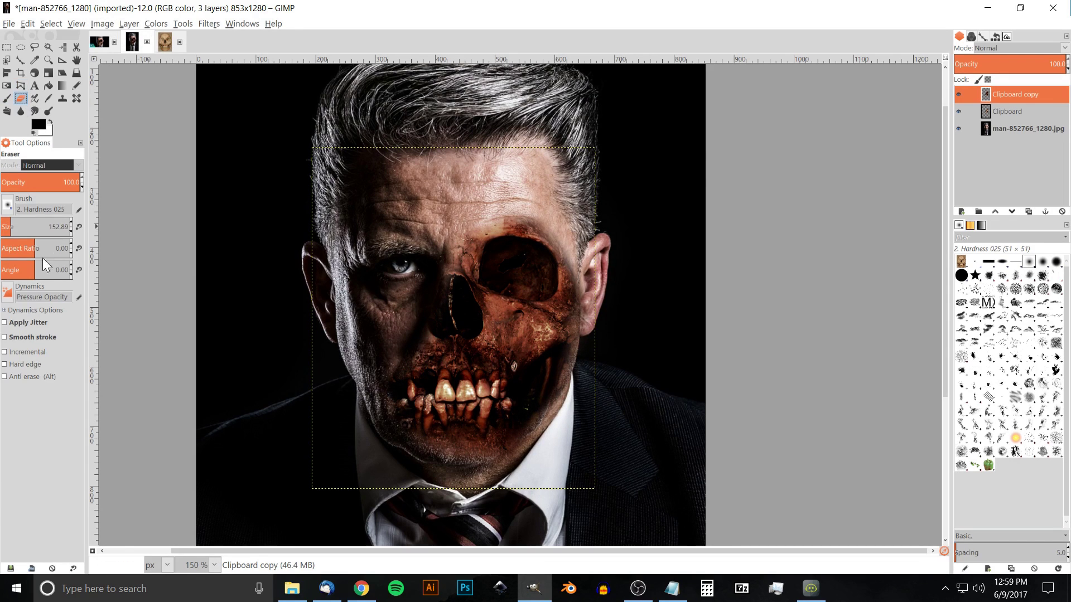
left_click(22, 227)
left_click_drag(21, 226, 20, 227)
mouse_move(440, 417)
left_mouse_down()
mouse_move(432, 367)
mouse_move(518, 391)
mouse_move(588, 384)
mouse_move(472, 396)
mouse_move(428, 337)
left_mouse_up()
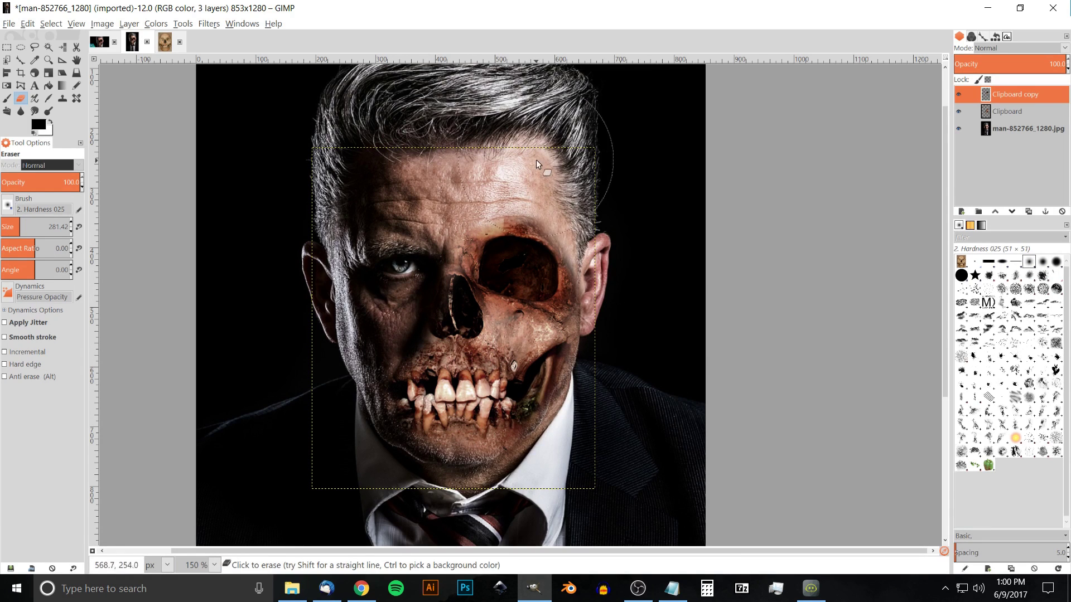
left_click(521, 162)
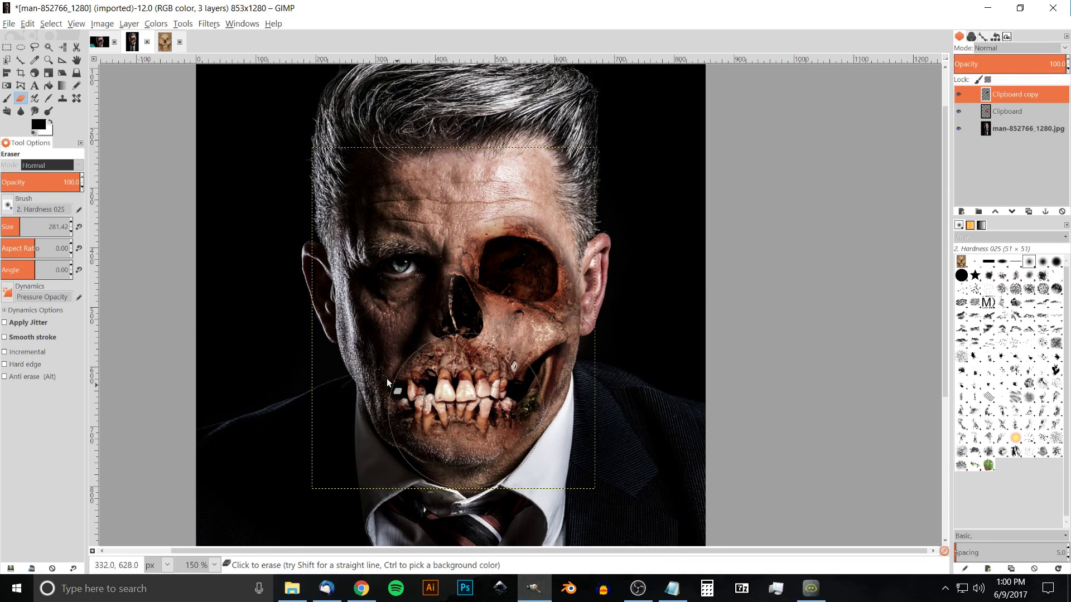
mouse_move(537, 181)
left_mouse_down()
mouse_move(526, 201)
mouse_move(564, 206)
left_mouse_up()
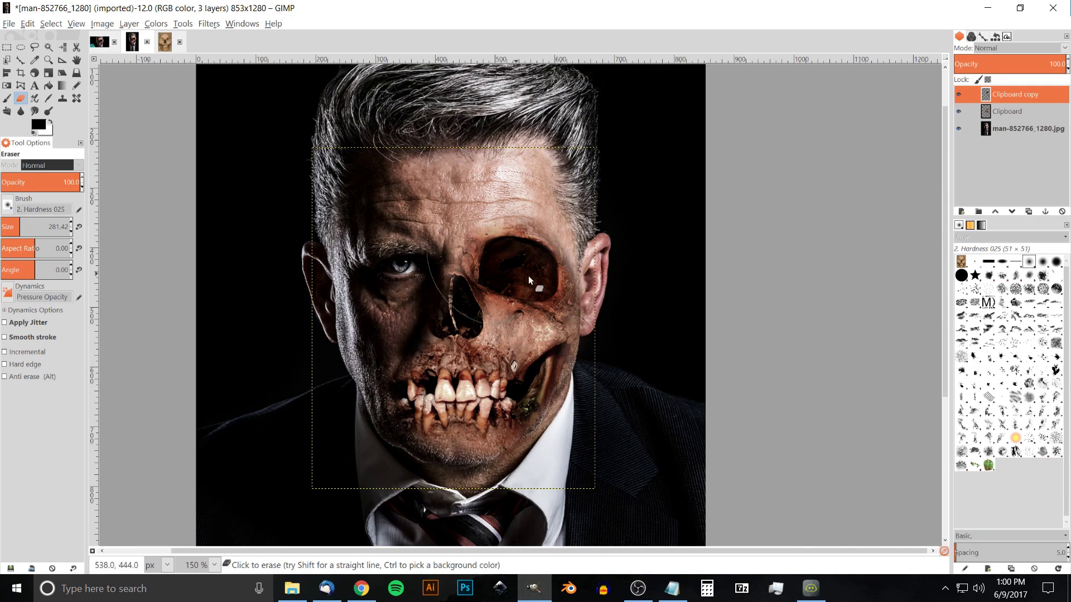
Lower the saturation of the darkened skull copy to -30 with Hue-Saturation.
left_click(156, 24)
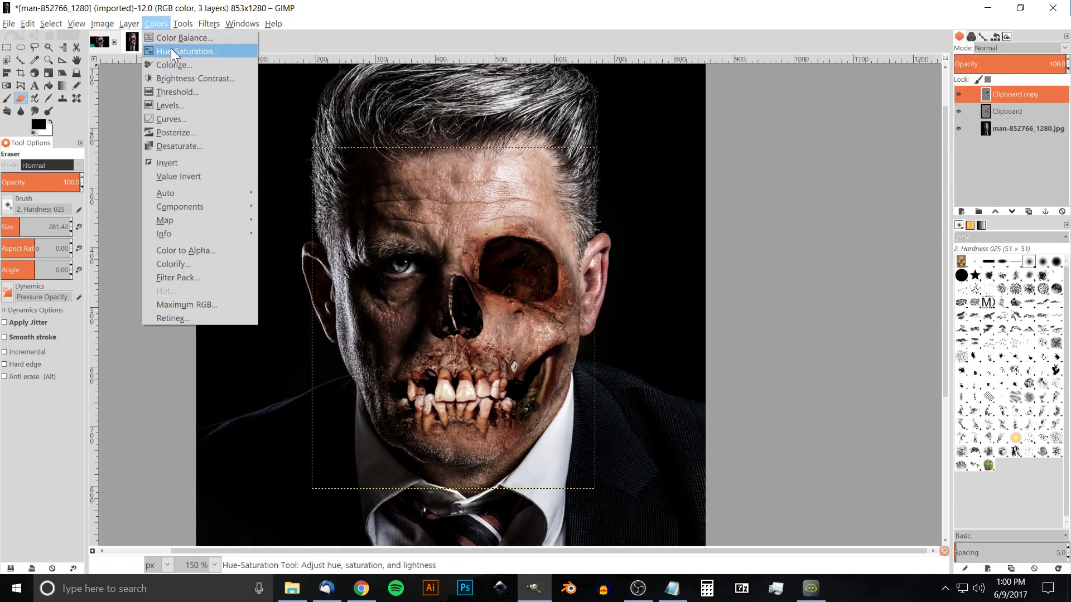
left_click(171, 49)
mouse_move(183, 247)
left_mouse_down()
mouse_move(158, 250)
mouse_move(167, 253)
left_mouse_up()
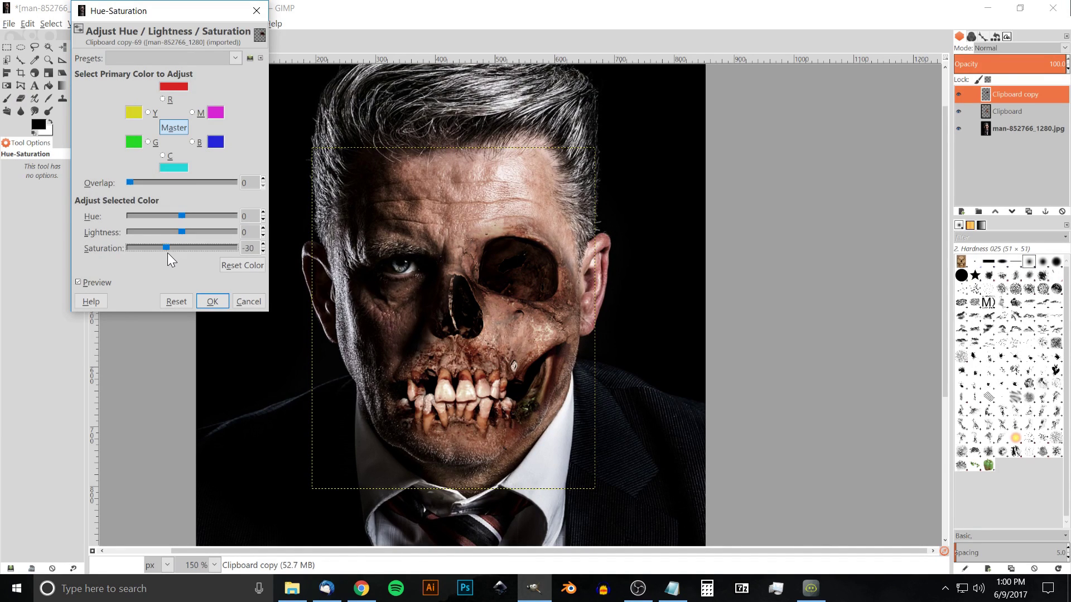
left_click(213, 301)
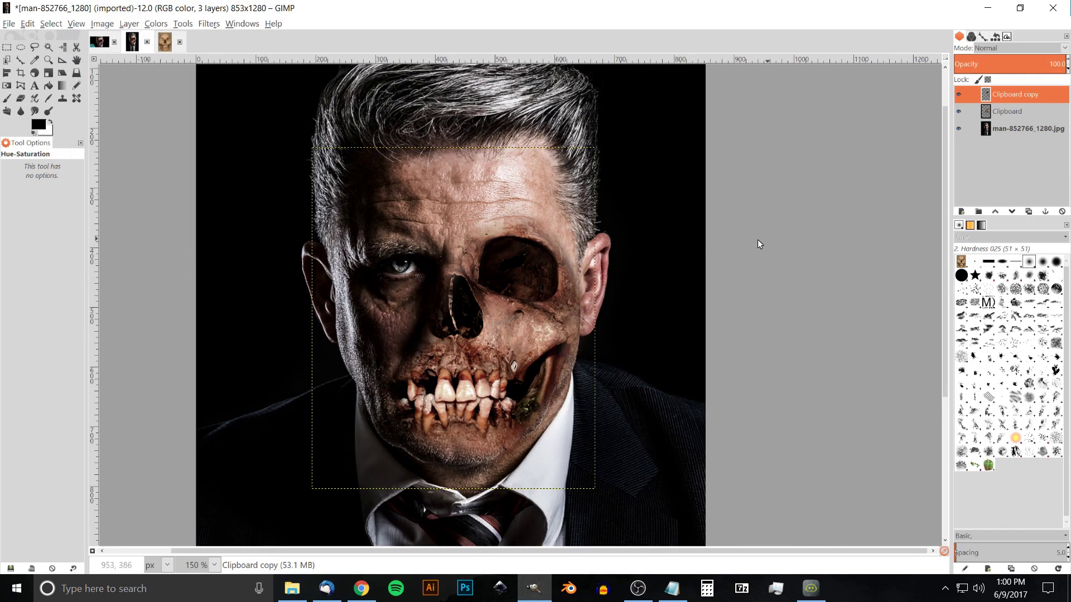
Make the man's portrait layer, man-852766_1280.jpg, the active layer.
scroll(605, 223, "down", 1)
scroll(605, 223, "down", 1)
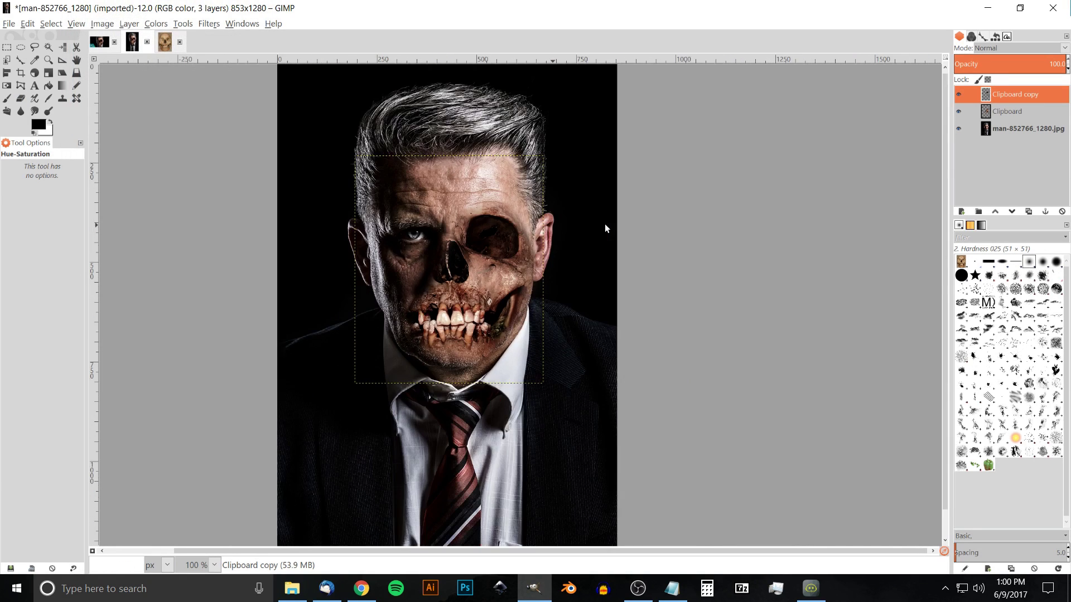
scroll(605, 223, "down", 1)
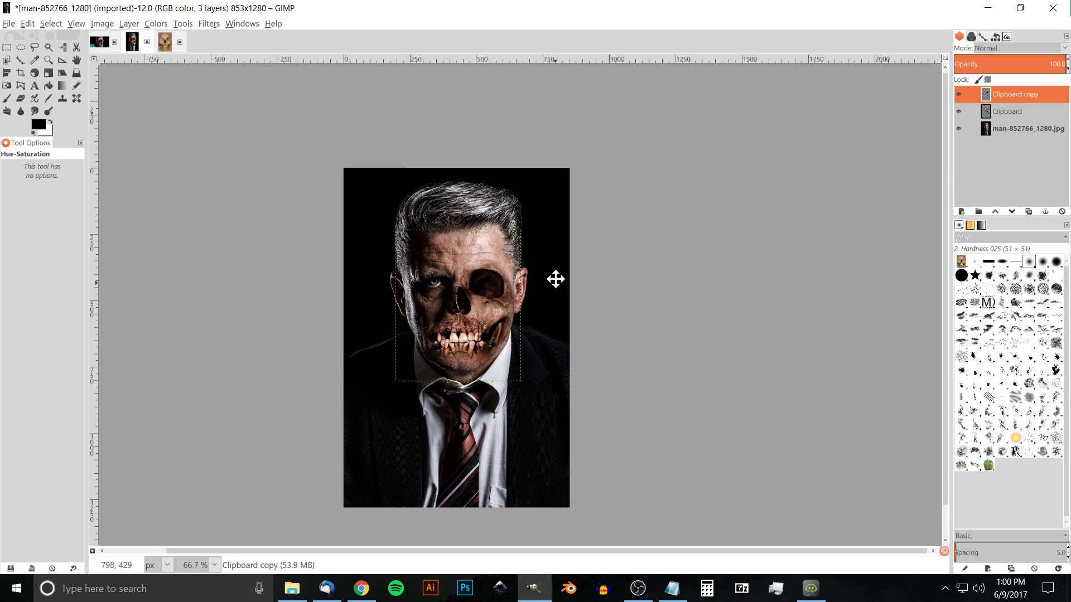
left_click(1013, 129)
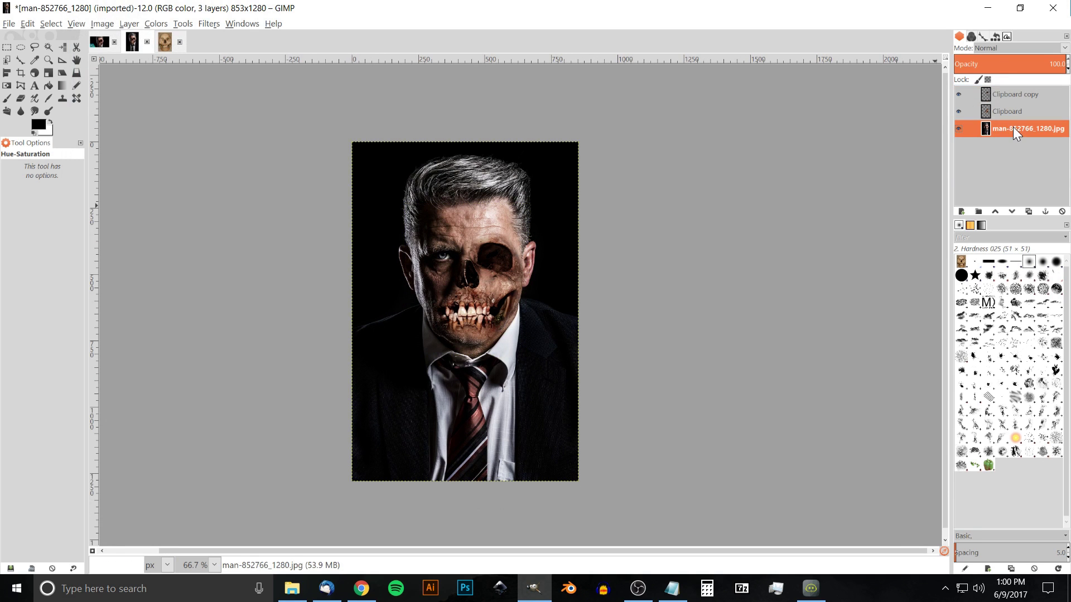